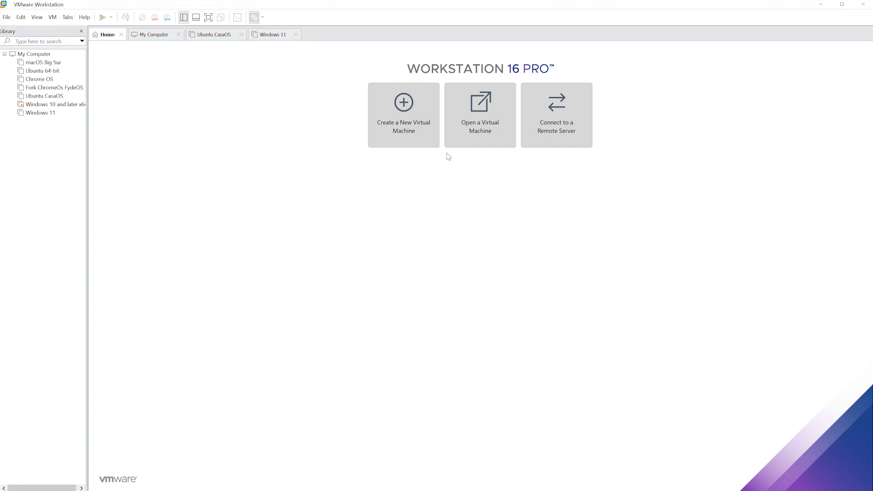
- Launch the New Virtual Machine Wizard from the Home tab's Create a New Virtual Machine tile
left_click(408, 138)
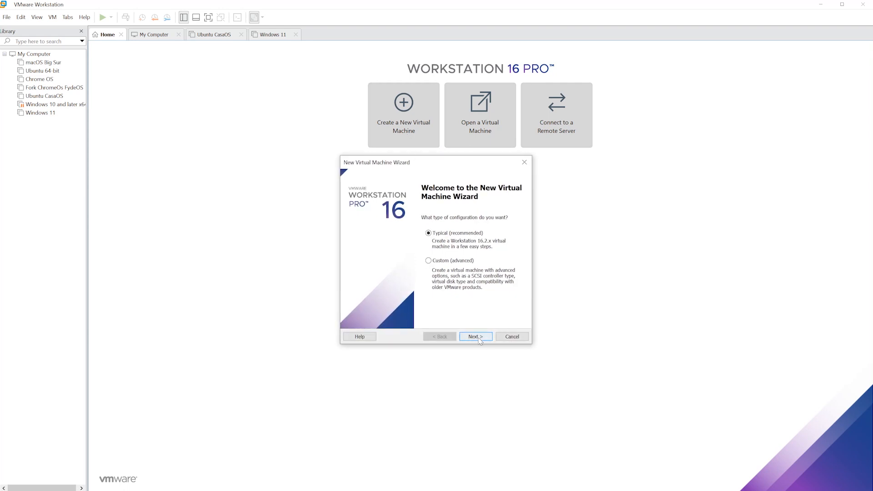
- Use the Typical setup and select the elementaryos-6.1-stable.20211218-rc ISO as the installer disc image
left_click(480, 341)
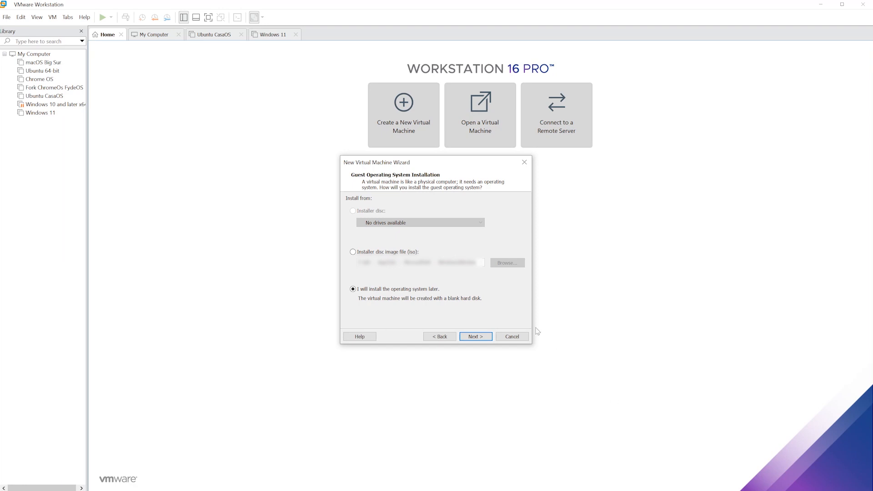
left_click(353, 253)
left_click(494, 264)
left_click(564, 235)
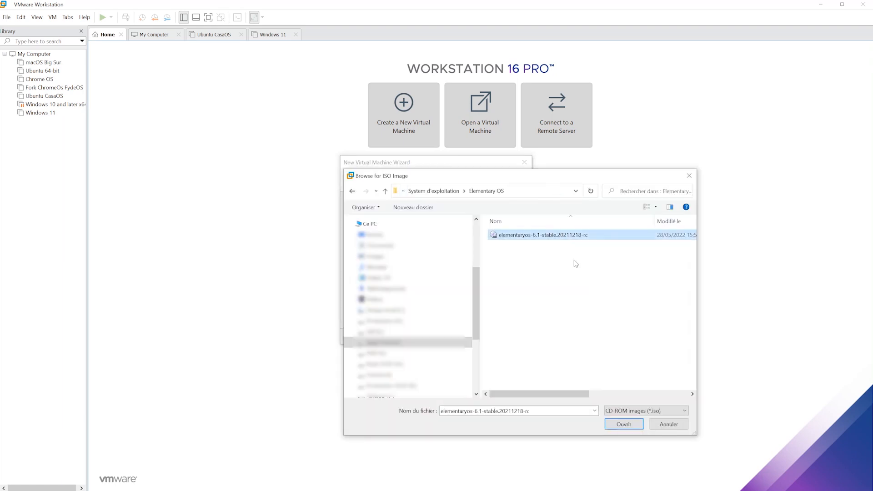
left_click(617, 422)
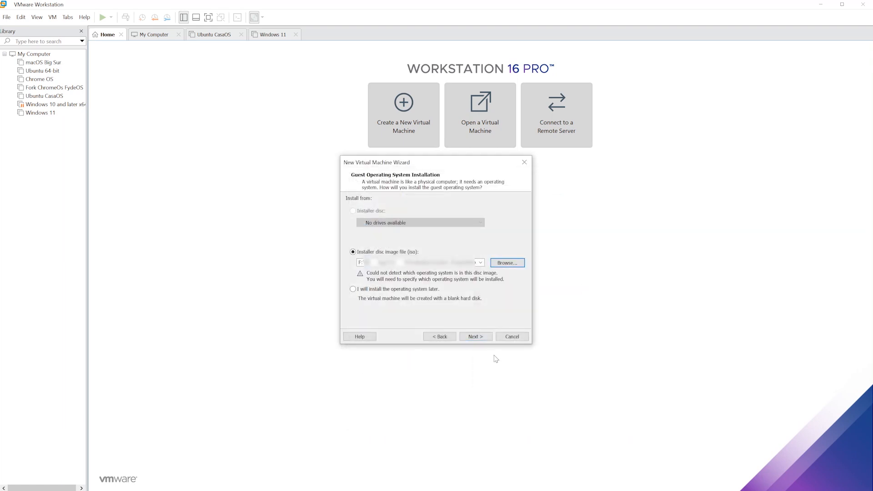
- Set the guest operating system to Linux and open the Version list
left_click(474, 337)
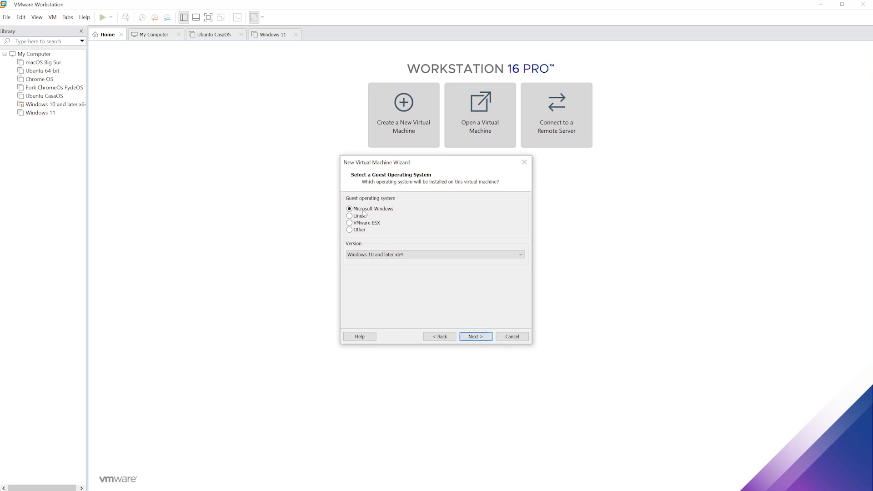
left_click(358, 216)
left_click(422, 256)
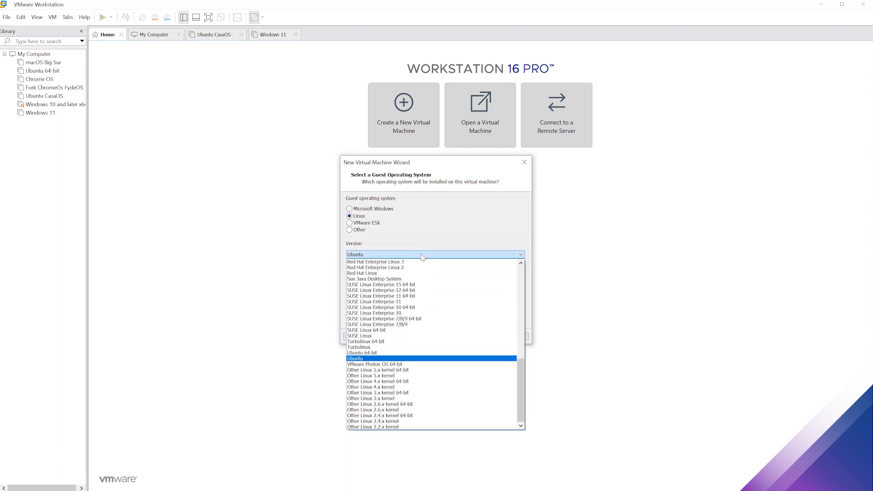
- Pick Other Linux 5.x kernel 64-bit from the Version list
scroll(431, 352, "up", 15)
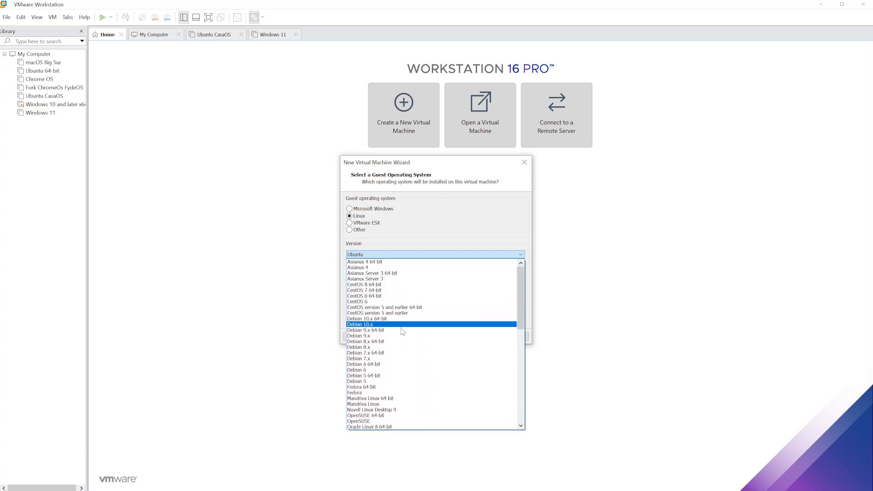
scroll(403, 332, "down", 4)
scroll(403, 332, "down", 10)
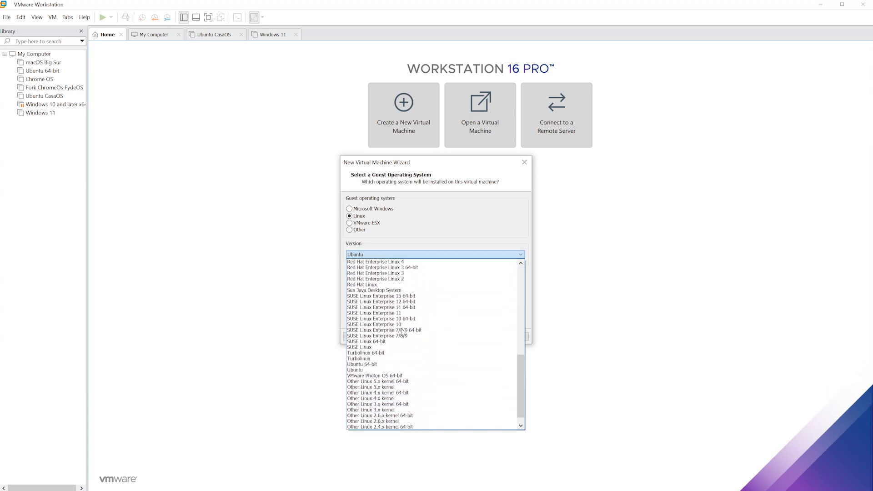
scroll(402, 332, "down", 1)
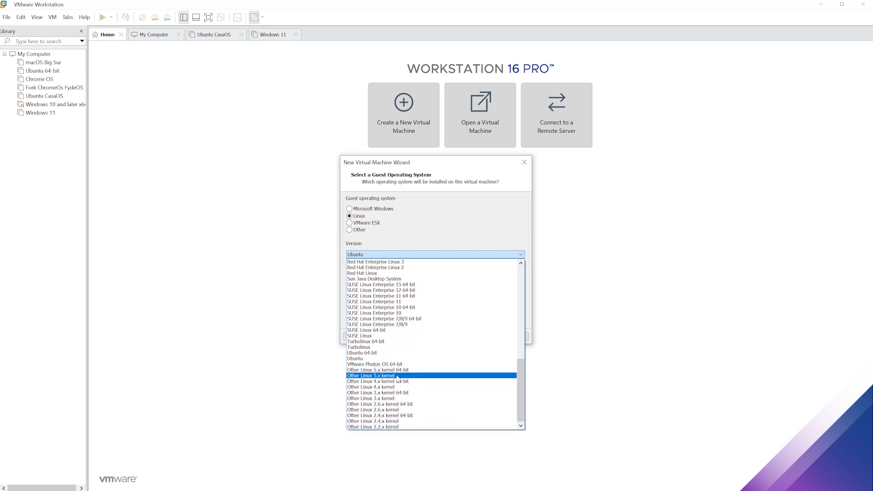
left_click(399, 370)
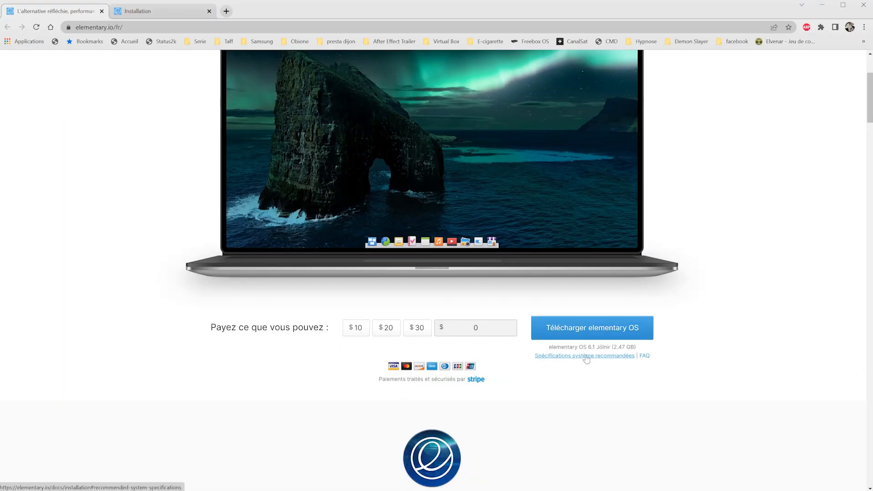
- Open the recommended specifications and highlight the processor, 4 Go RAM and virtual-machine warning lines
left_click(587, 356)
scroll(461, 126, "up", 5)
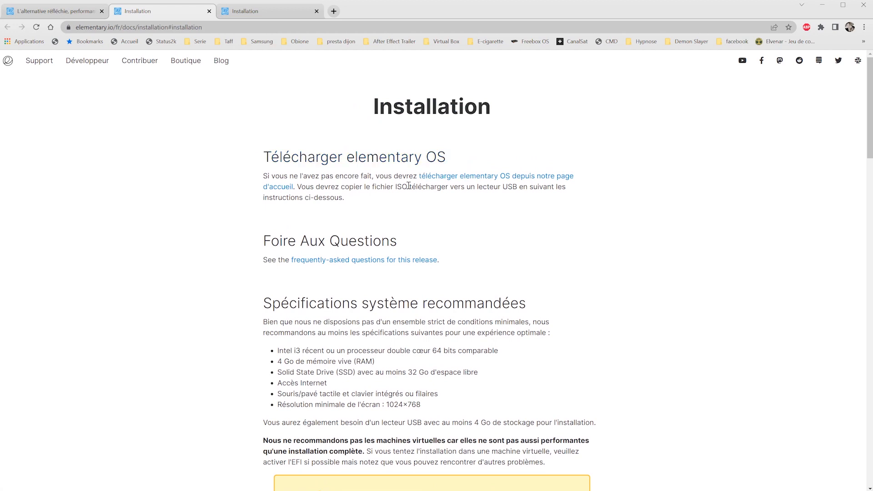
middle_click(481, 181)
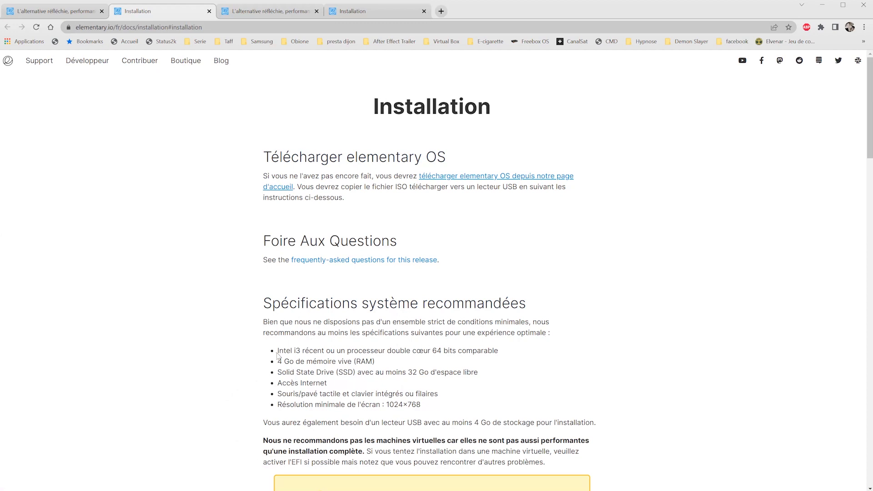
left_click_drag(277, 352, 436, 352)
left_click(487, 351)
triple_click(313, 361)
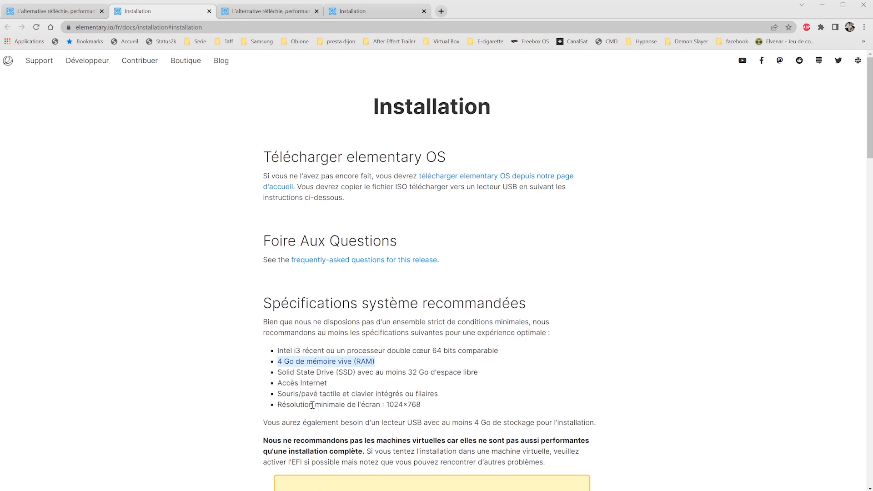
scroll(331, 420, "down", 2)
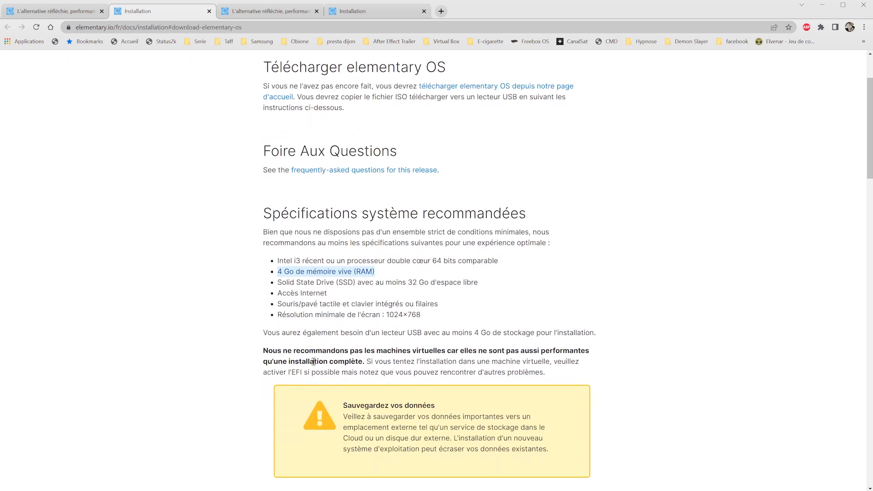
left_click_drag(265, 350, 364, 361)
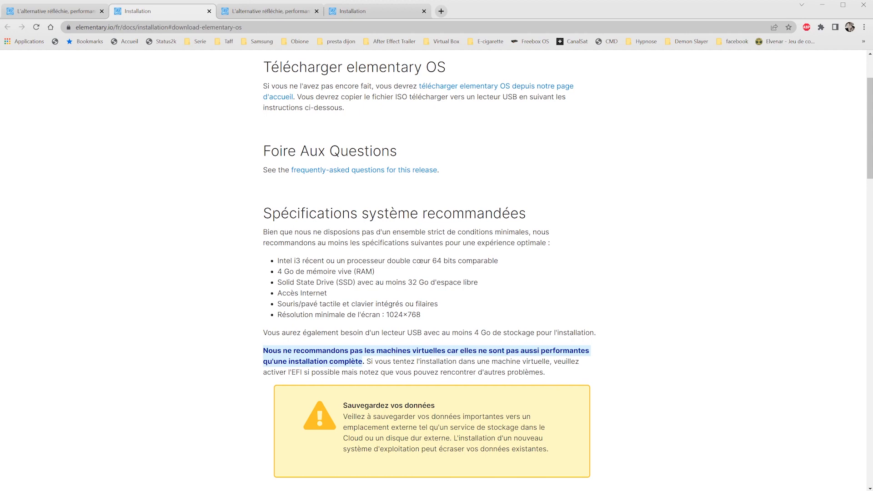
- Scroll down the Installation page and follow the 'guide de démarrage' link to 'Apprendre les bases'
scroll(654, 462, "down", 7)
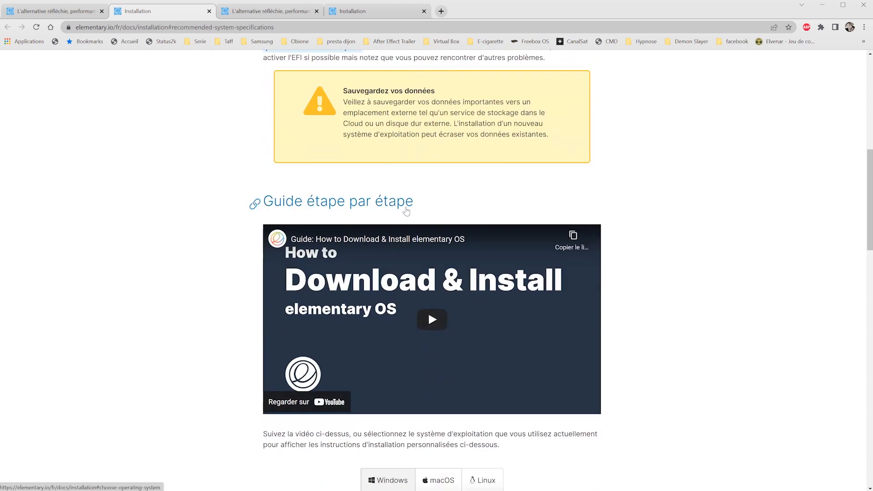
scroll(356, 337, "down", 7)
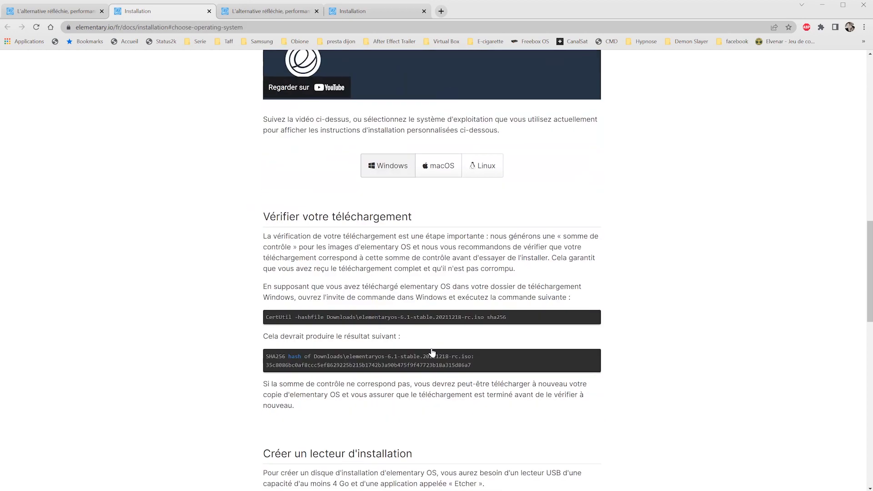
scroll(432, 353, "down", 7)
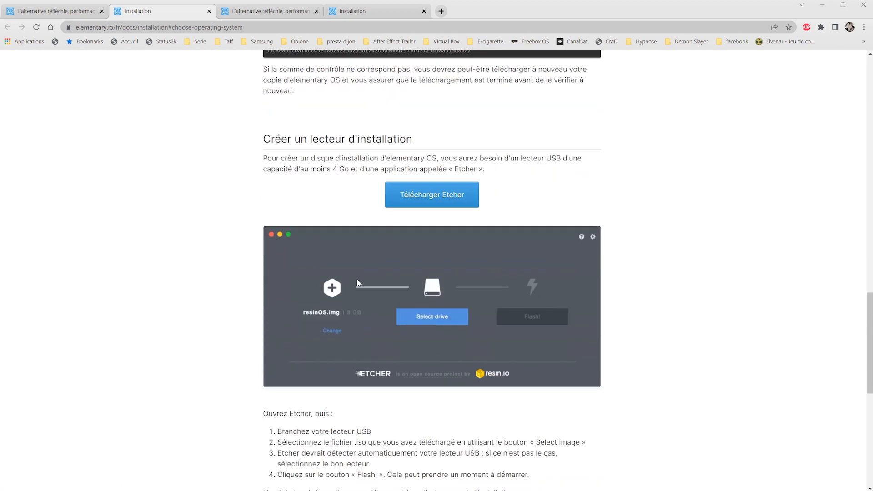
scroll(420, 310, "down", 2)
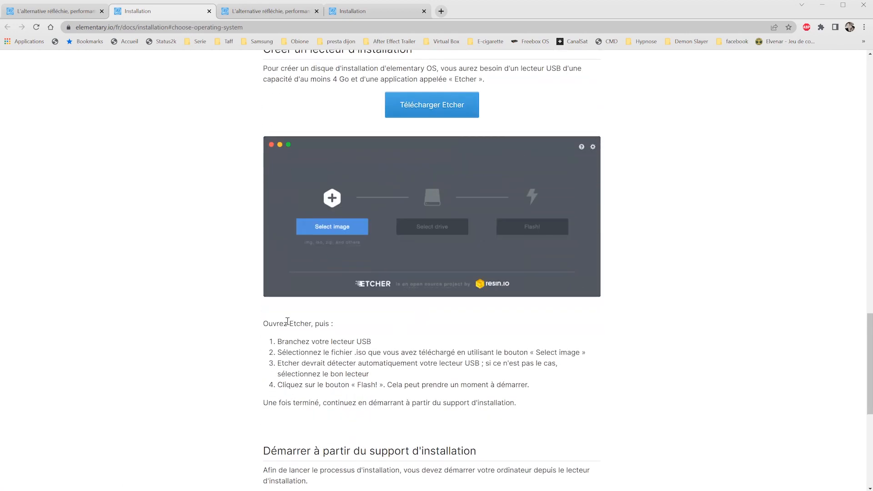
scroll(335, 359, "down", 7)
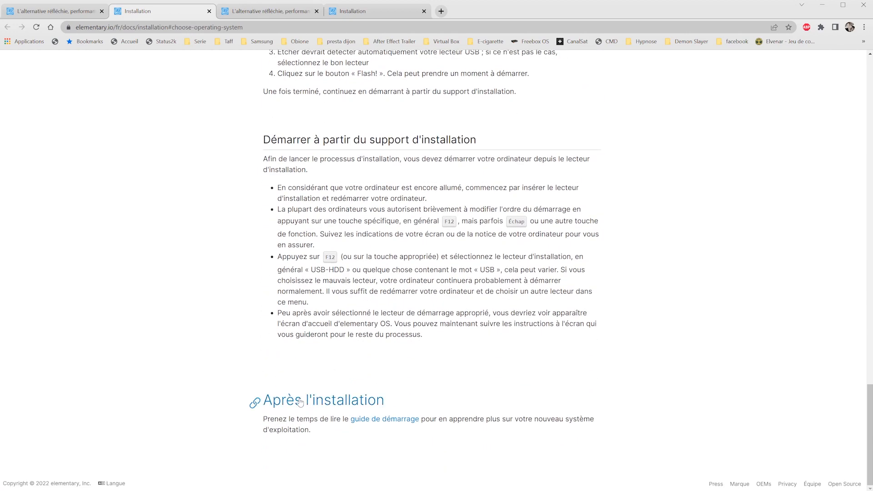
left_click(381, 420)
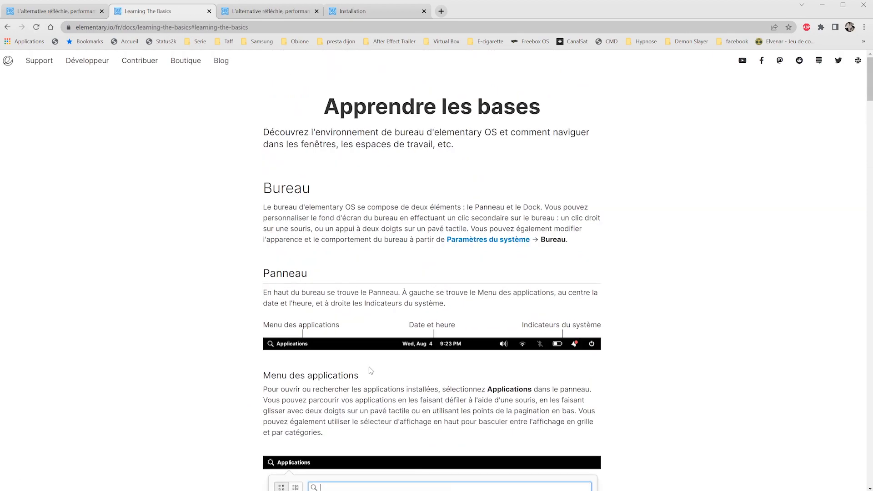
- Scroll through the 'Apprendre les bases' getting-started page
scroll(366, 368, "down", 12)
scroll(359, 363, "down", 20)
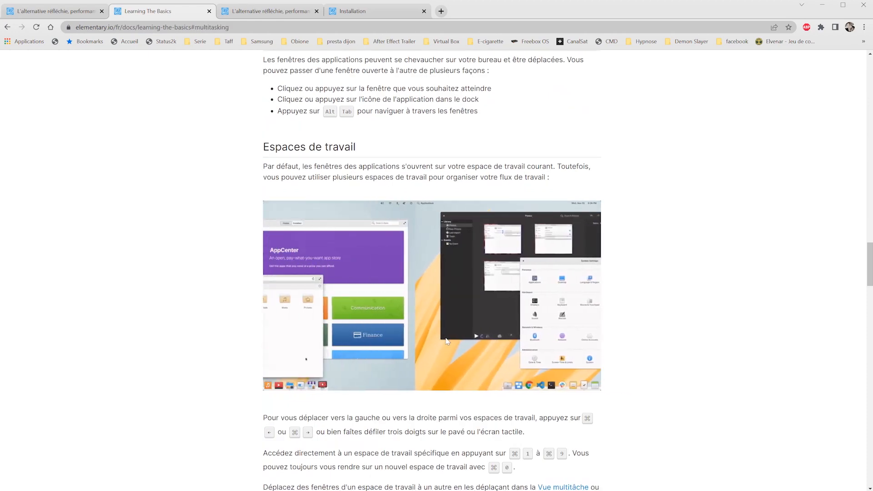
scroll(319, 330, "down", 6)
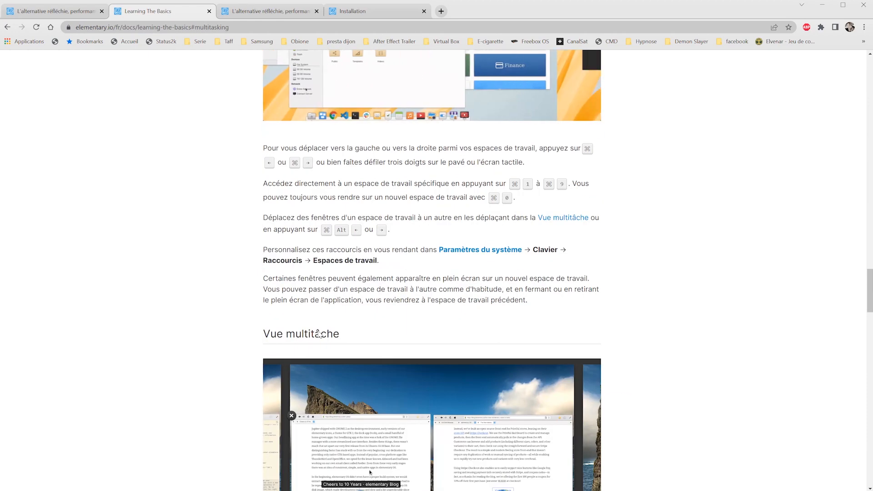
scroll(320, 334, "down", 5)
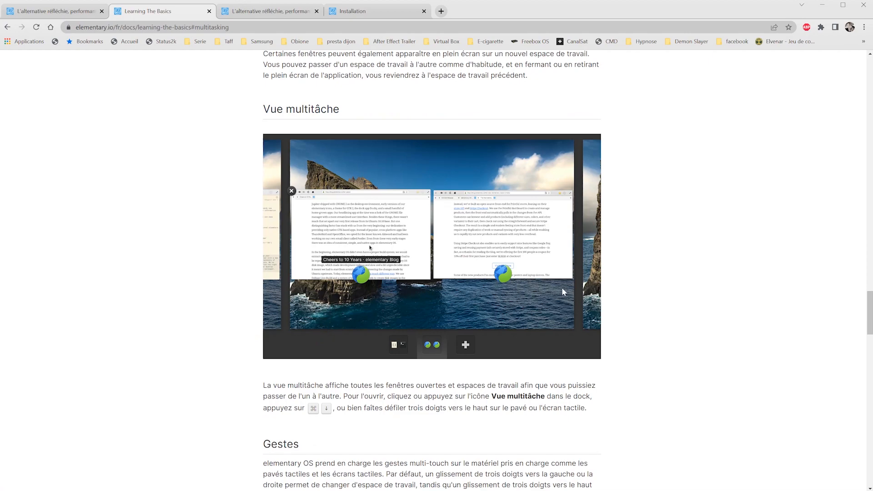
scroll(562, 287, "down", 20)
scroll(563, 295, "up", 3)
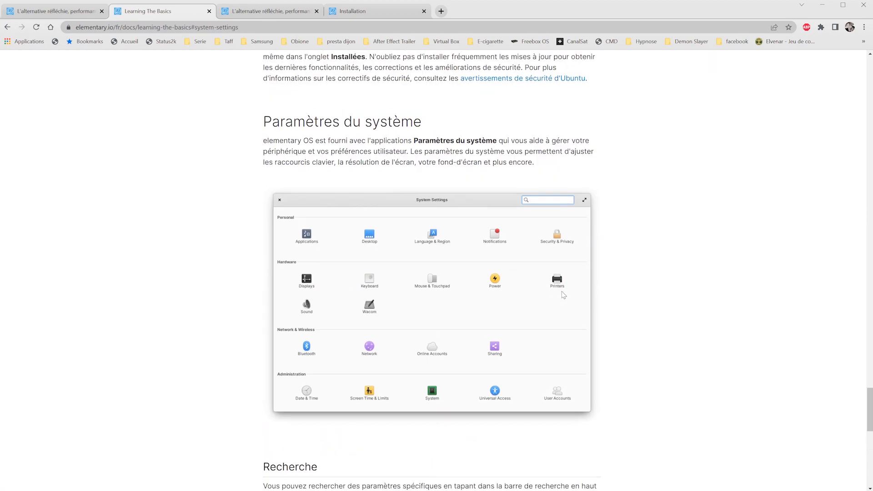
scroll(521, 422, "down", 12)
- Go back to the Installation tab and show the Linux sha256sum verification instructions
left_click(341, 11)
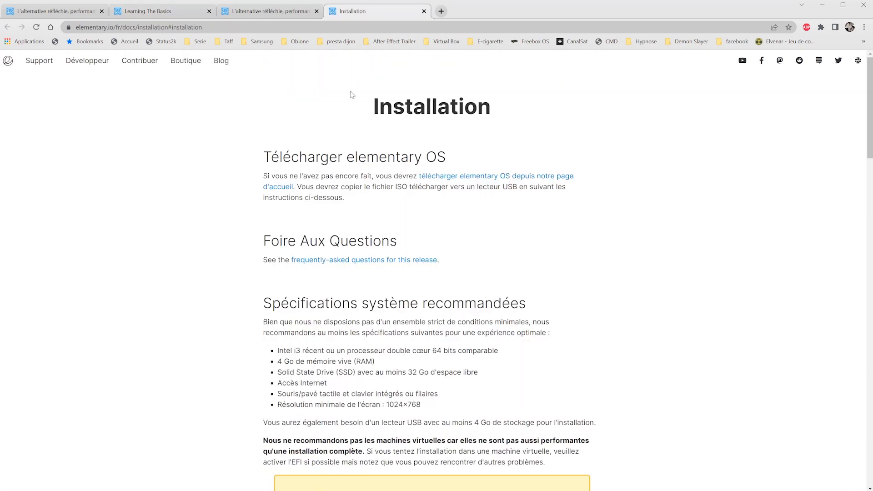
scroll(487, 244, "down", 4)
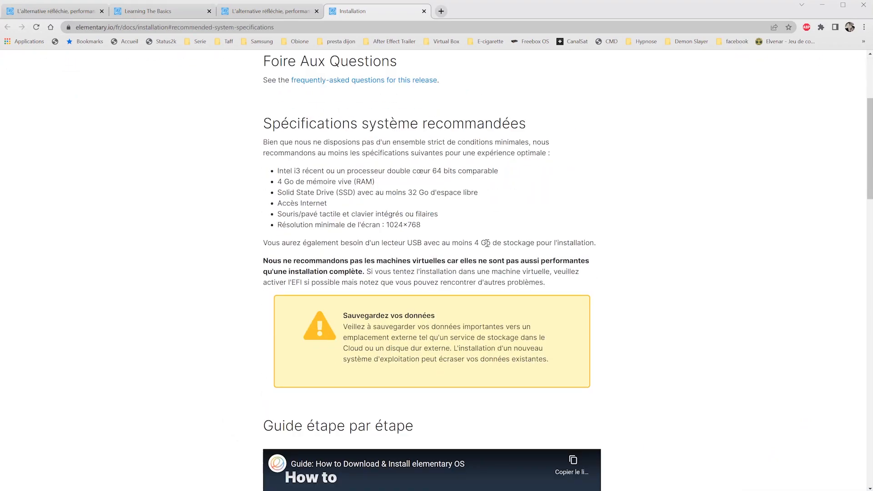
scroll(487, 244, "down", 9)
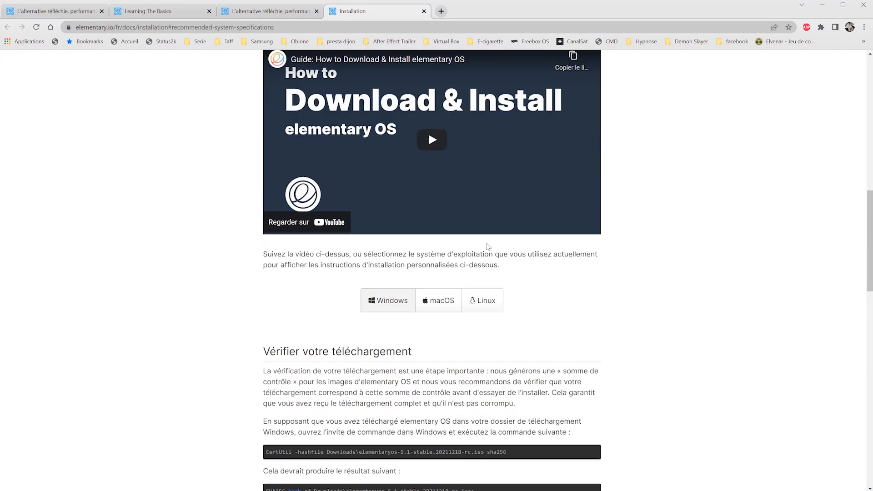
left_click(481, 300)
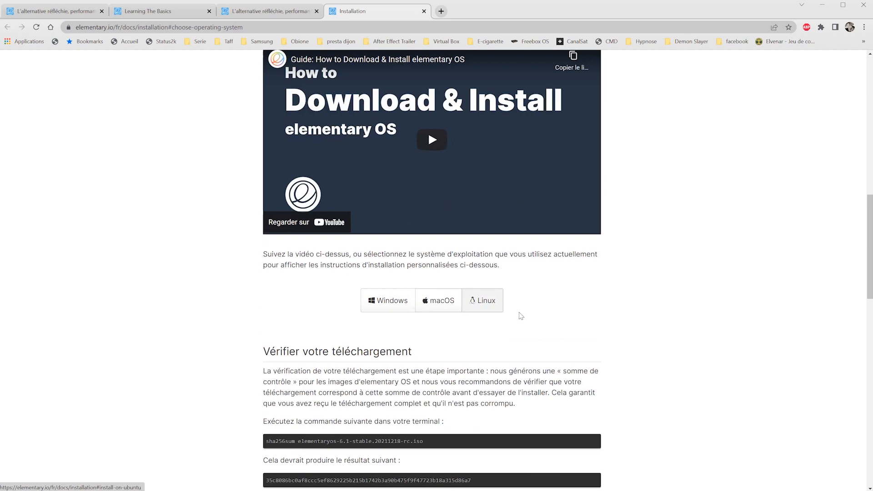
scroll(529, 318, "down", 4)
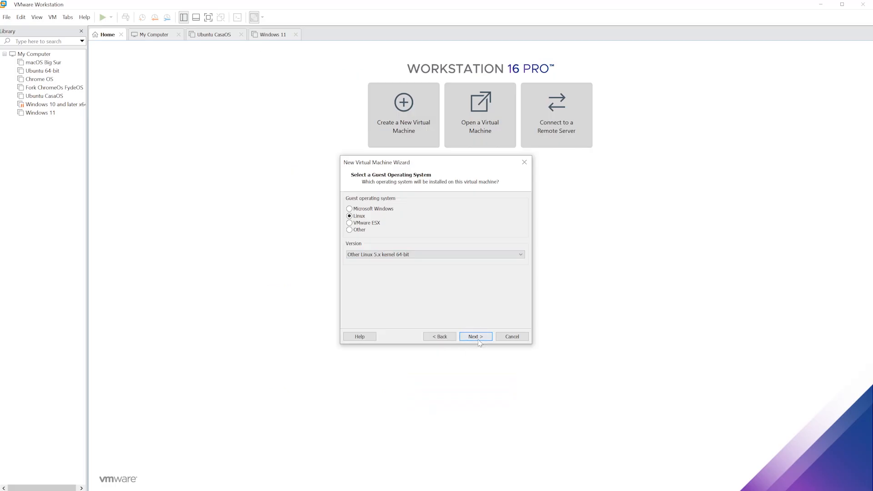
- Name the VM Elementary OS and store it in a new ElementaryOS folder under E:\01 - Virtual Machines
left_click(476, 337)
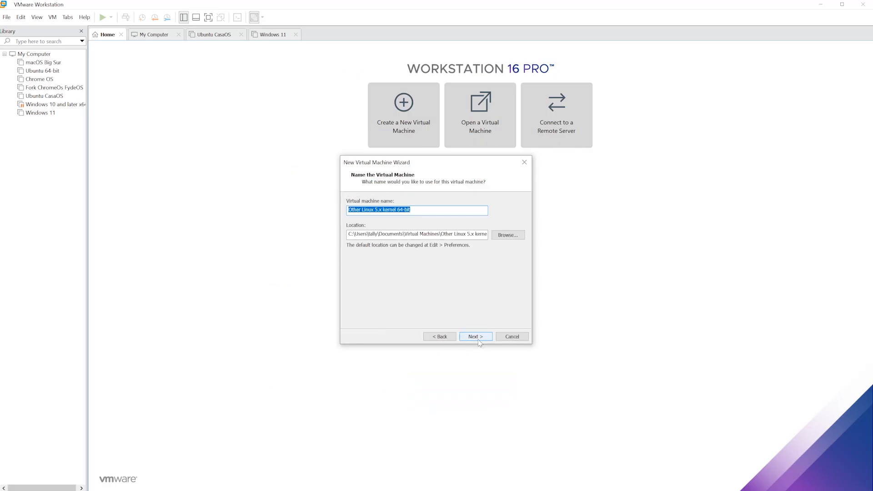
type("Elementary OS")
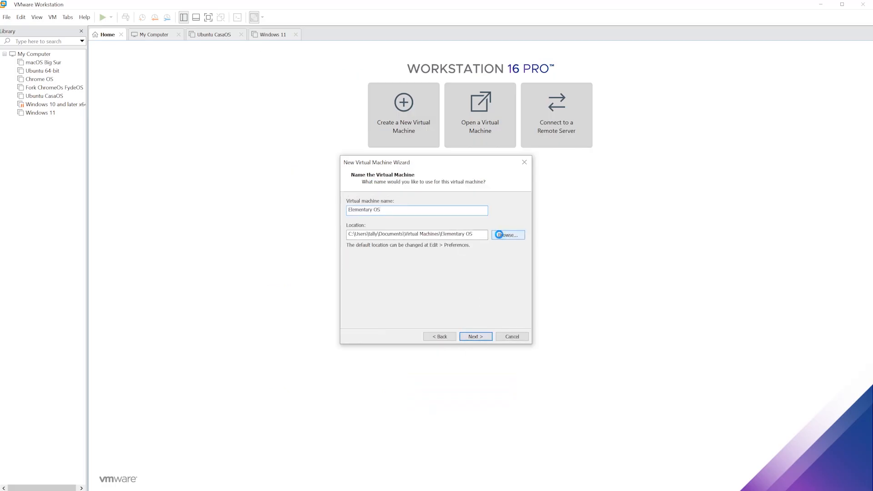
left_click(508, 235)
left_click(503, 295)
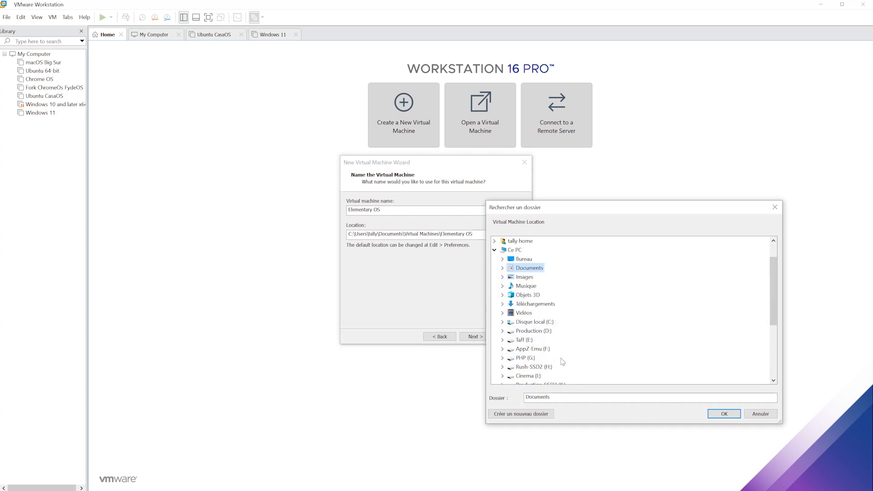
left_click(508, 341)
double_click(550, 330)
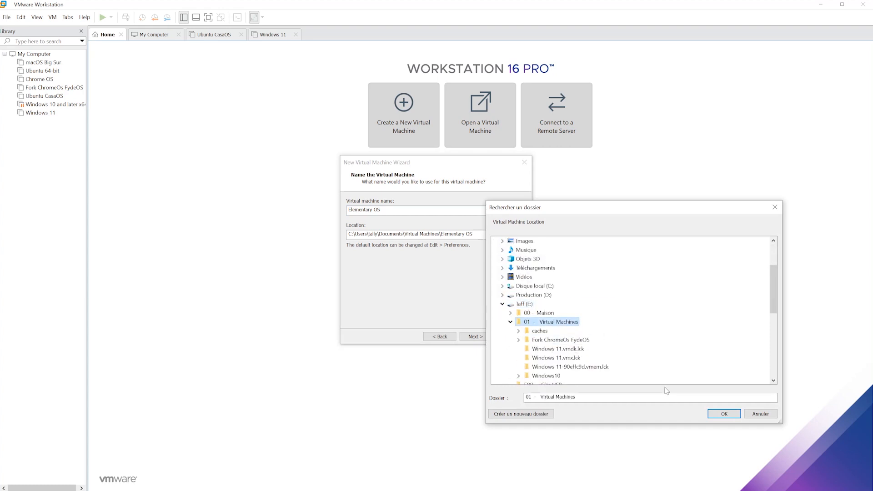
left_click(539, 414)
type("Elem")
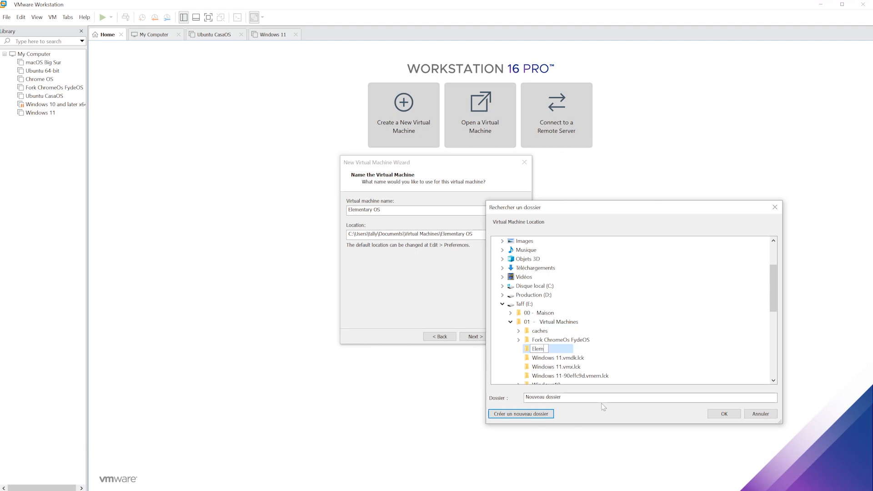
type("entaryOS")
key("Return")
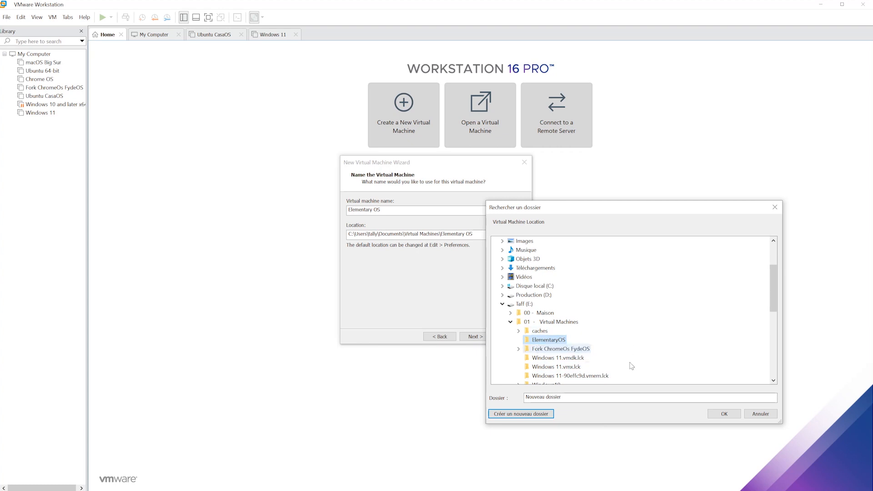
left_click(724, 414)
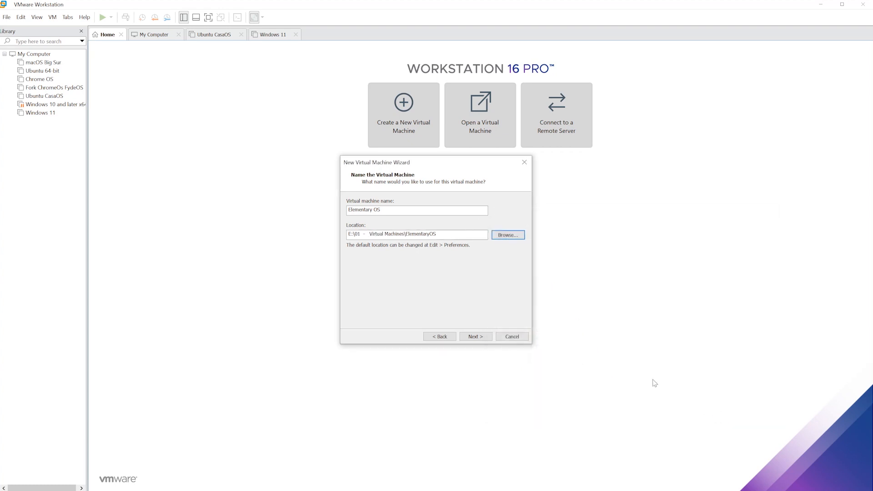
- Set the virtual disk size to 30 GB and continue to the summary
left_click(476, 337)
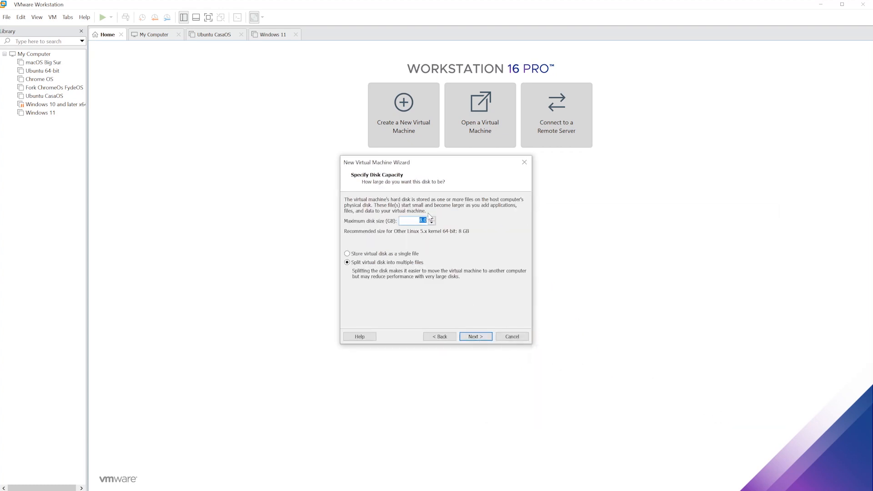
type("30")
left_click(473, 337)
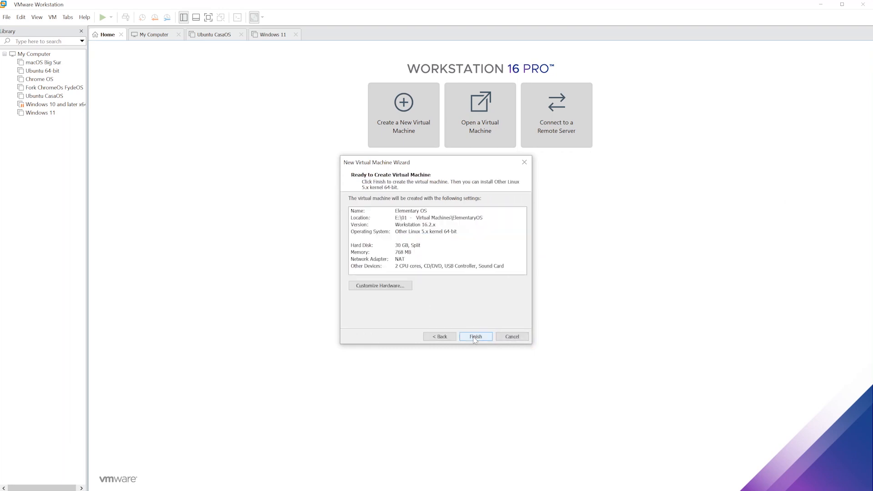
- Give the VM 8 GB memory and 4 processors × 2 cores with Intel VT-x/EPT enabled
left_click(399, 288)
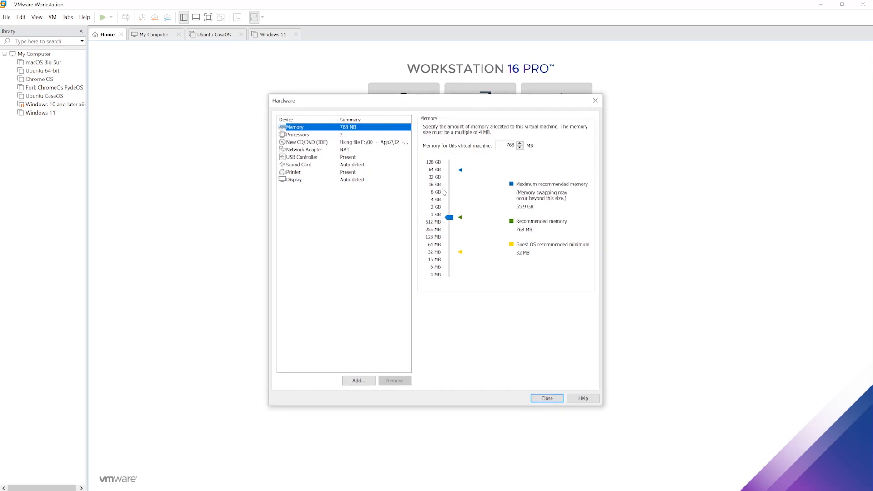
left_click(451, 197)
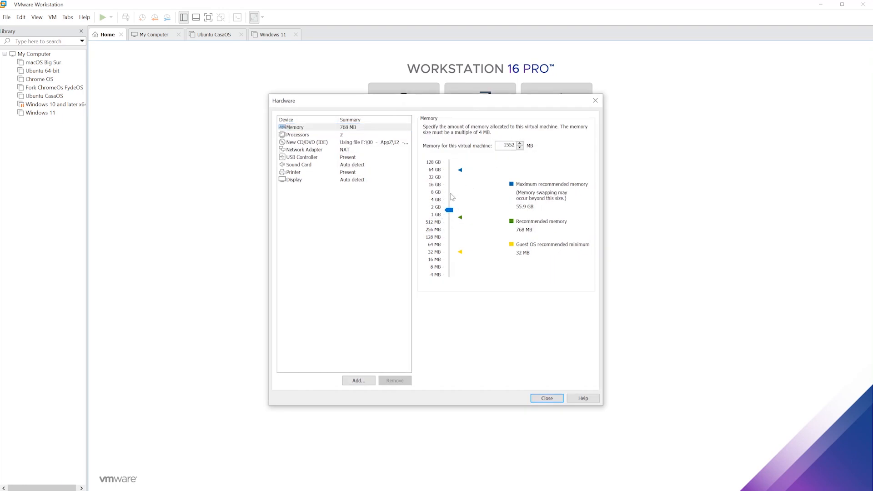
left_click(439, 194)
left_click(297, 134)
left_click(526, 128)
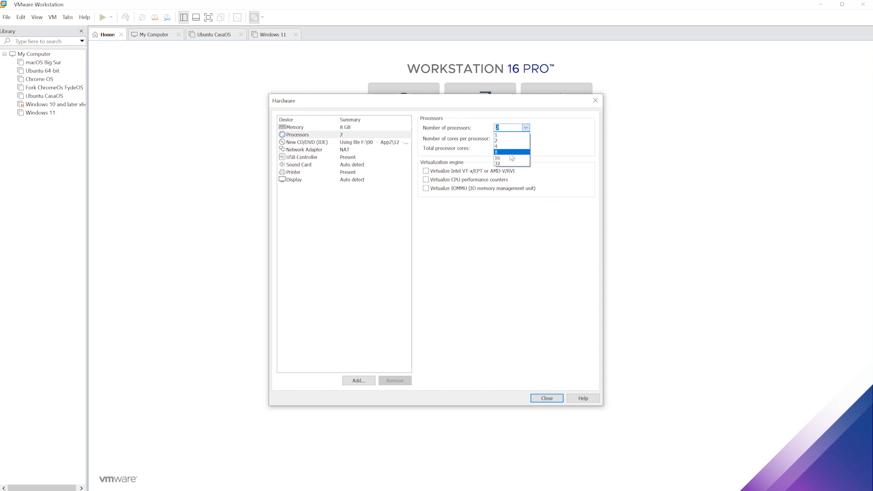
left_click(512, 147)
left_click(526, 138)
left_click(514, 152)
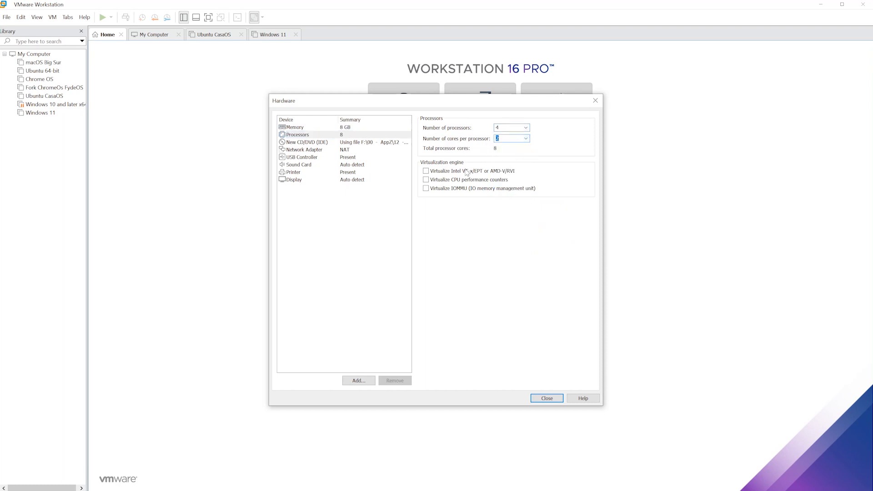
left_click(449, 172)
- Review the network, sound, USB, printer and display settings, then close the hardware dialog
left_click(306, 149)
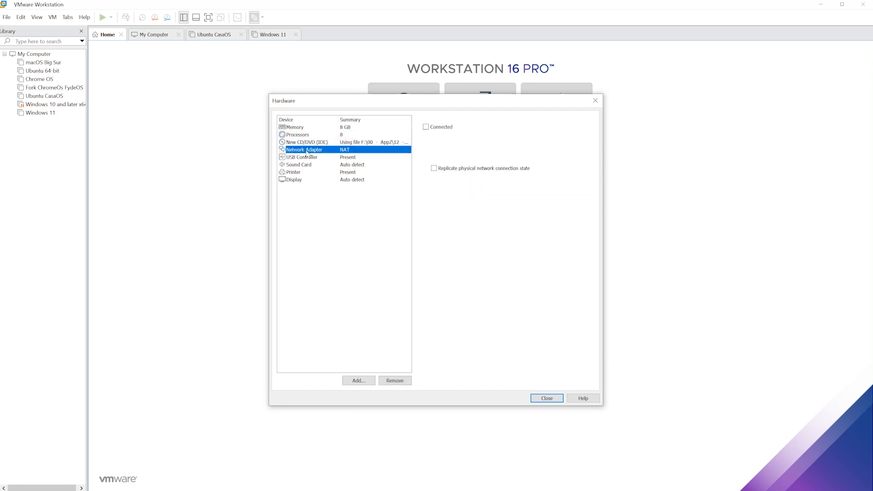
left_click(305, 164)
left_click(307, 158)
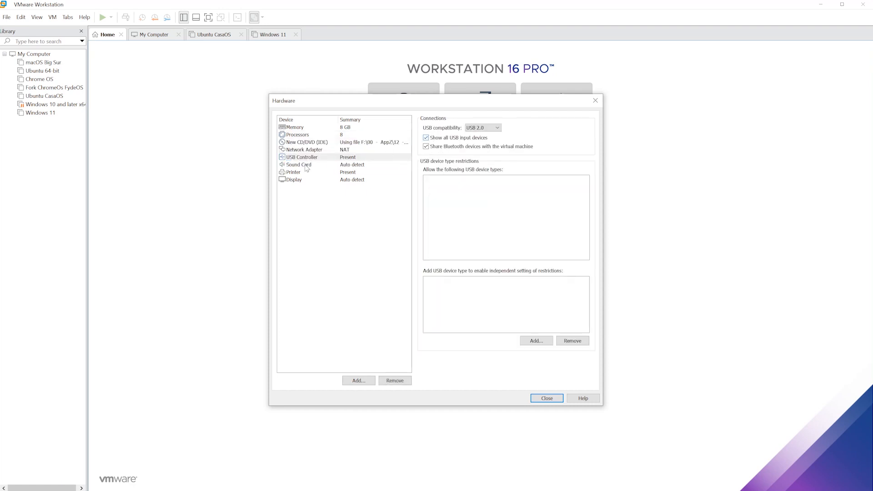
left_click(306, 167)
left_click(300, 173)
left_click(300, 180)
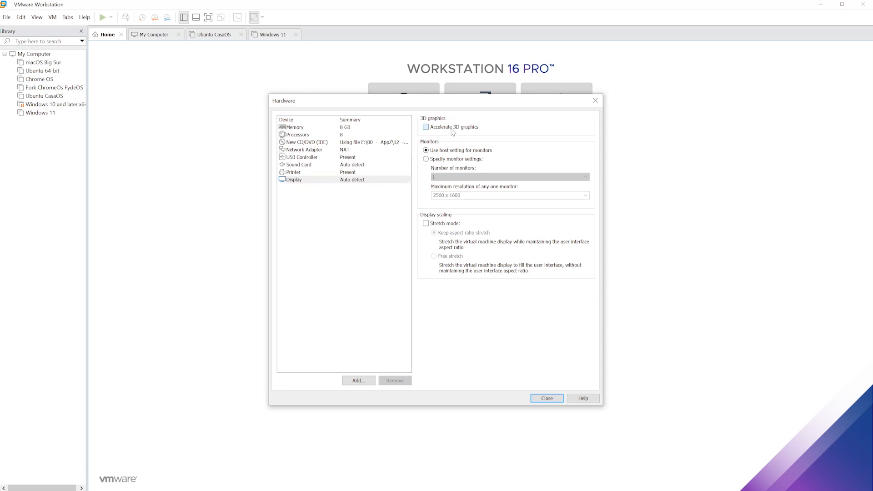
left_click(547, 398)
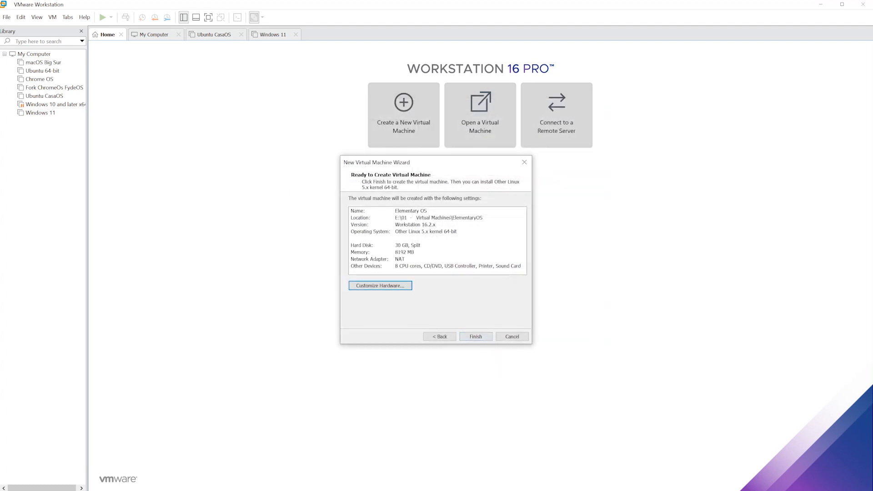
- Finish creating the Elementary OS VM and power it on to boot the installer
left_click(477, 338)
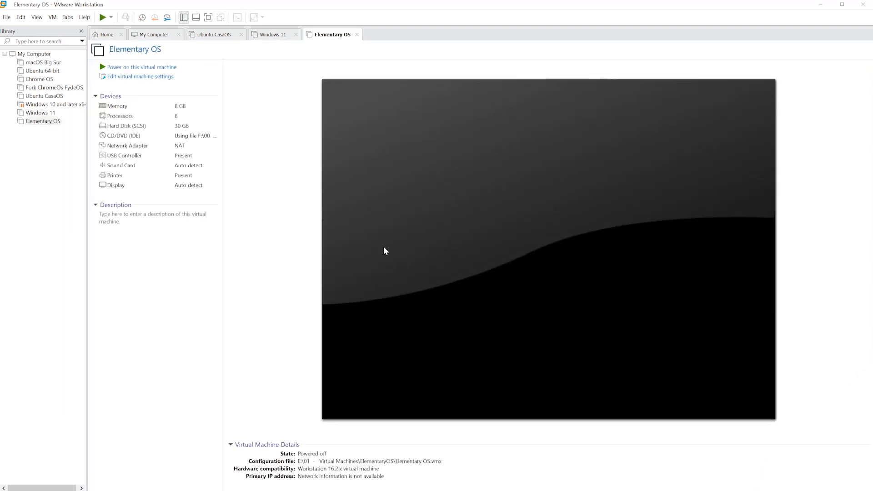
left_click(104, 18)
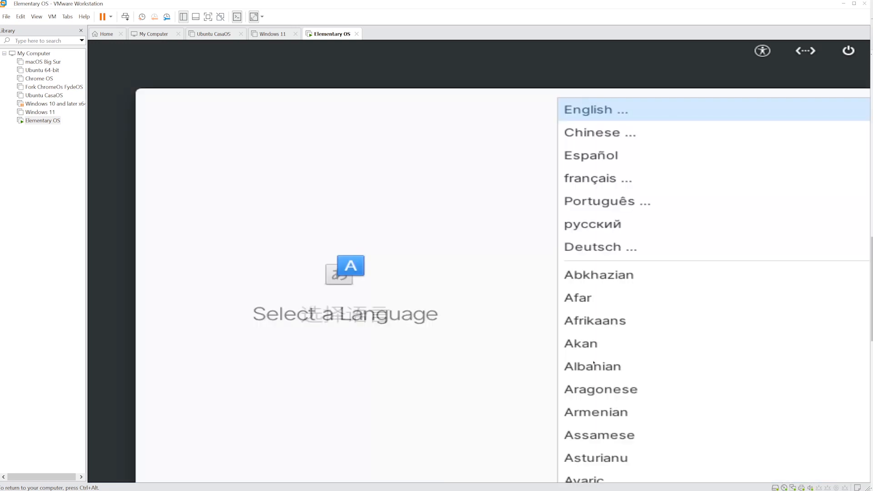
- Choose français (Canada) as the language and Français (azerty) as the keyboard layout
key("Down")
key("Down")
key("Down")
key("Return")
key("Down")
key("Return")
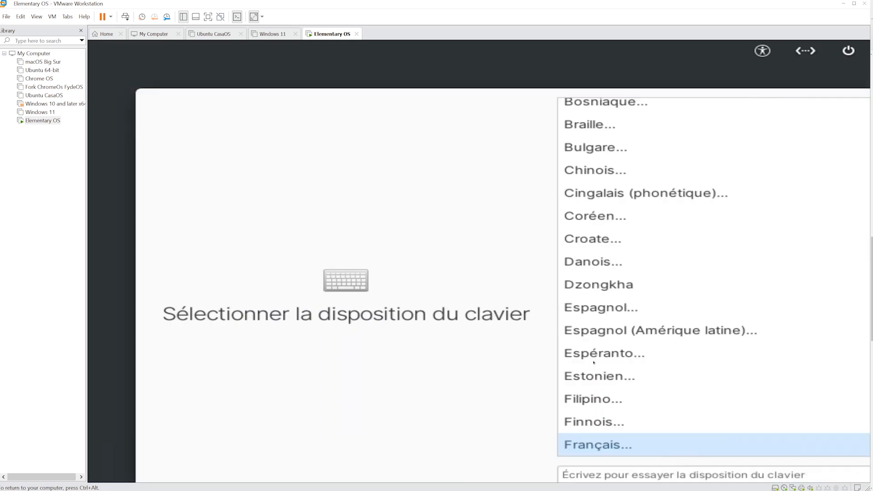
key("Return")
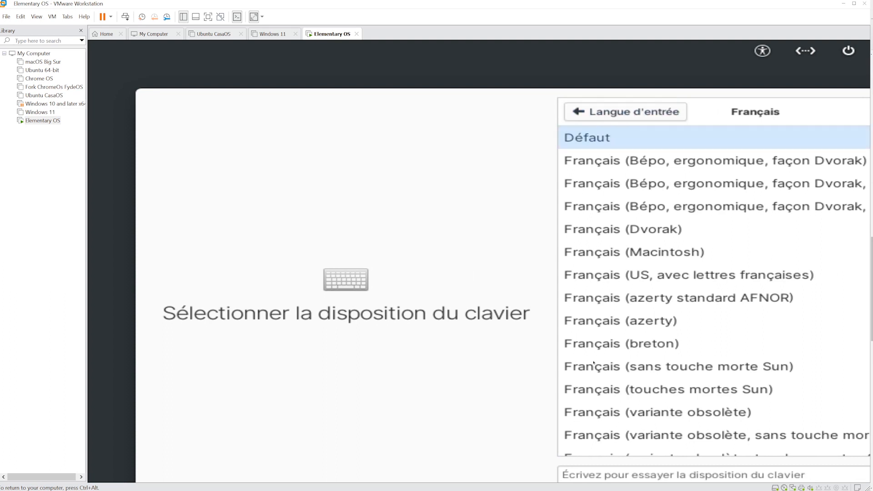
left_click(594, 363)
key("Up")
key("Up")
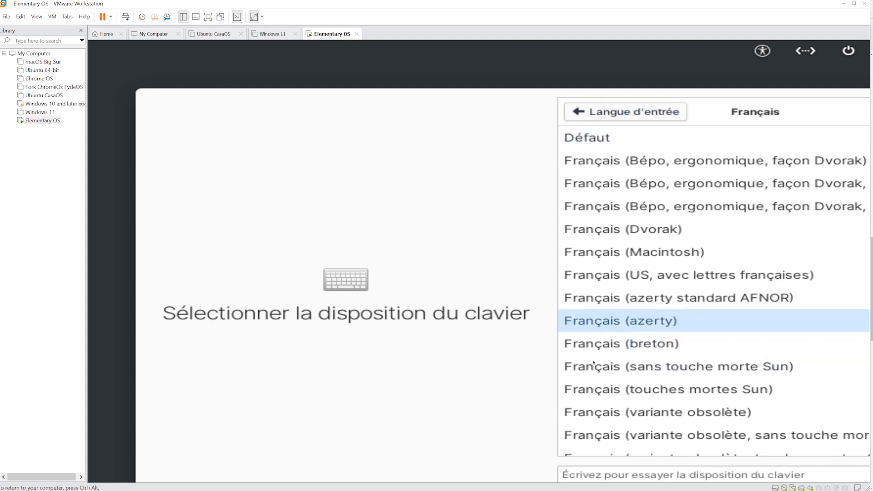
key("Return")
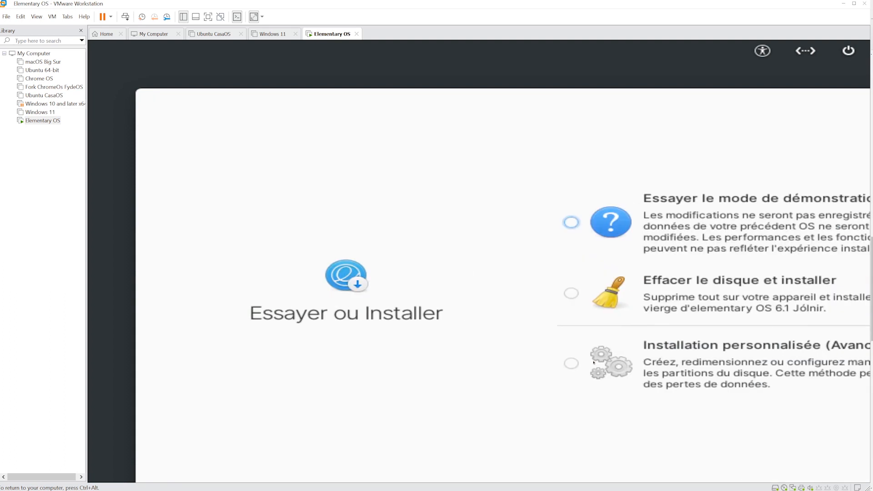
- Choose to erase the disk and install onto the 32.2 GB virtual disk
key("Down")
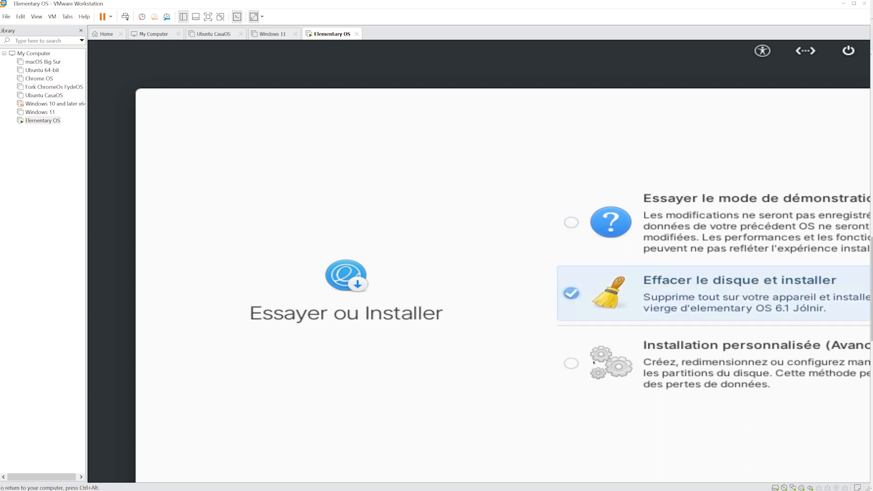
key("Return")
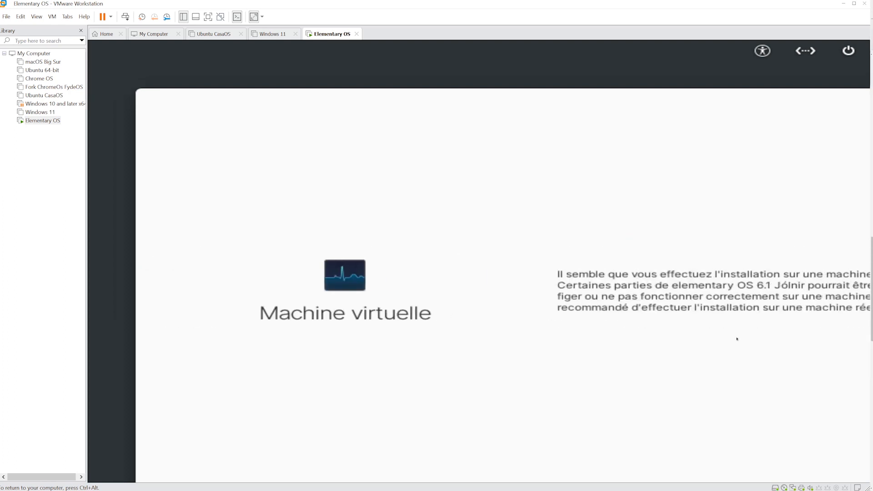
key("Return")
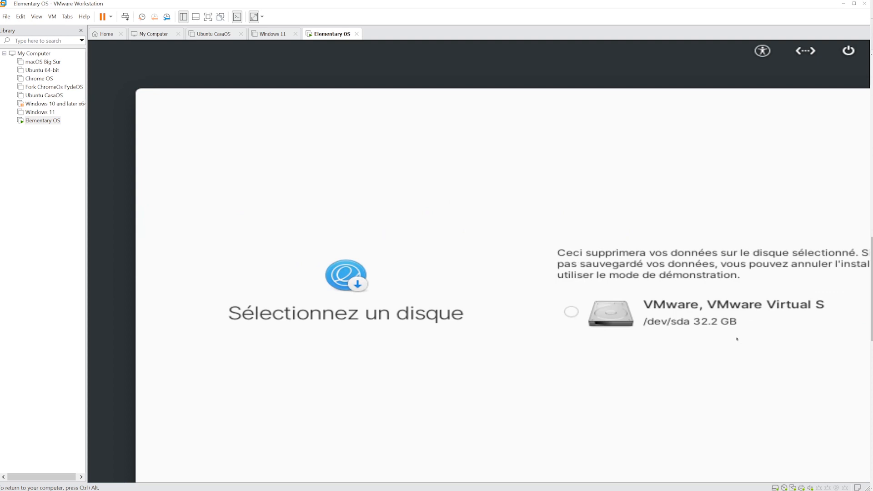
key("space")
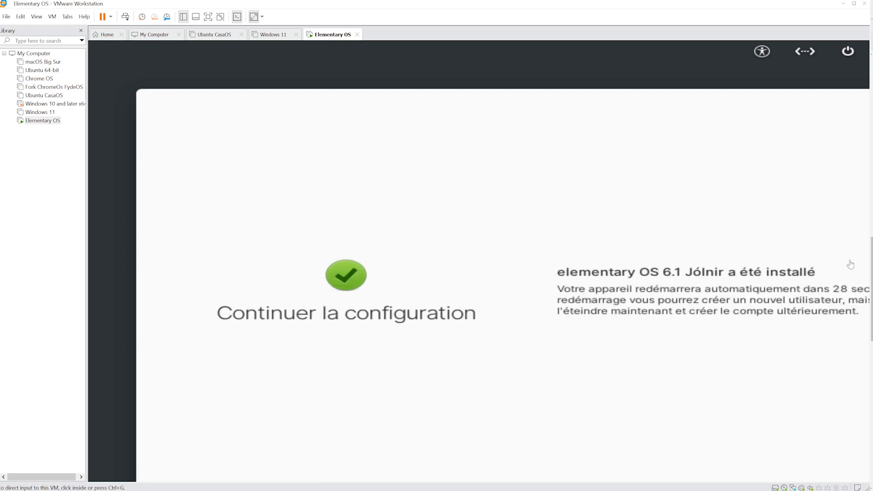
- Restart the VM, switch its CD/DVD to the physical drive, and dismiss the device error
left_click(648, 281)
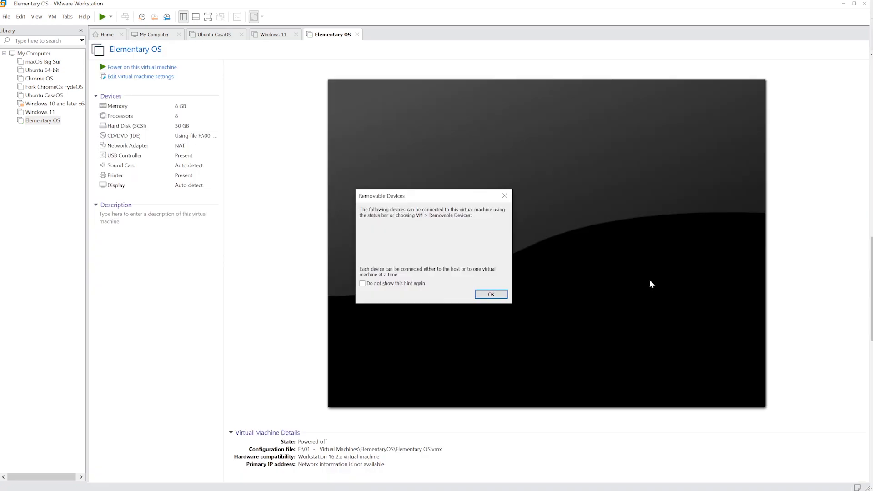
left_click(486, 294)
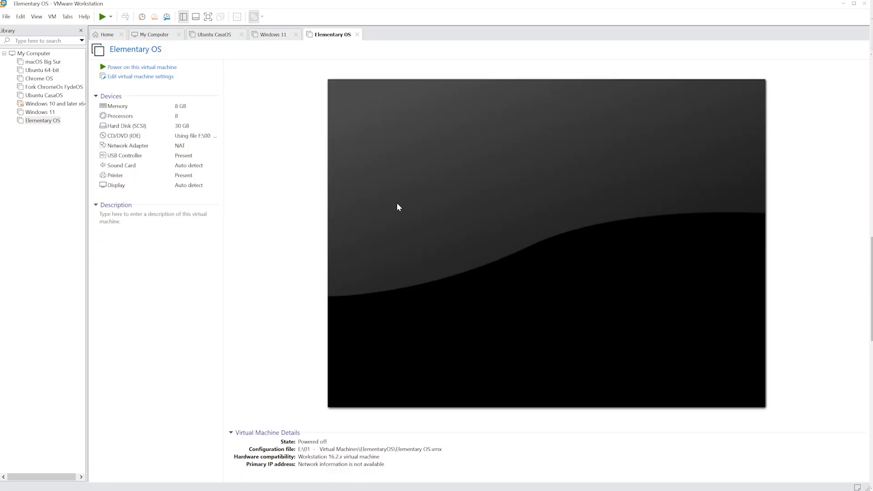
right_click(43, 120)
left_click(67, 277)
left_click(300, 149)
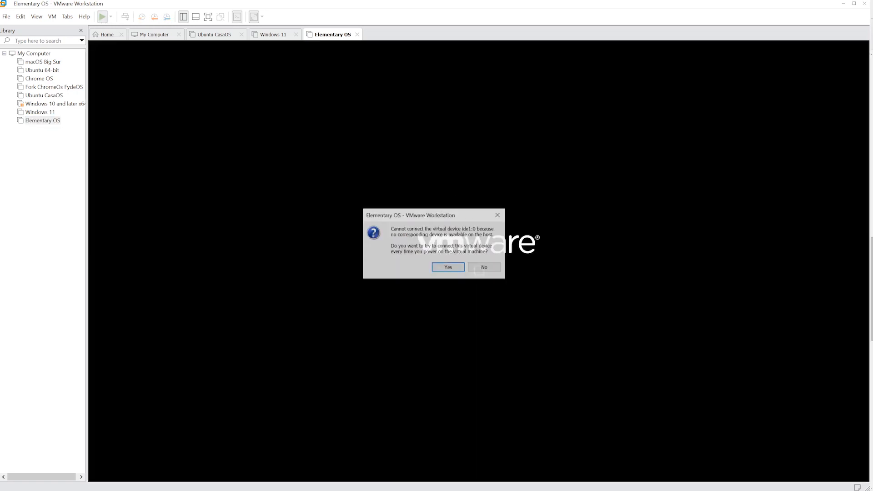
left_click(484, 267)
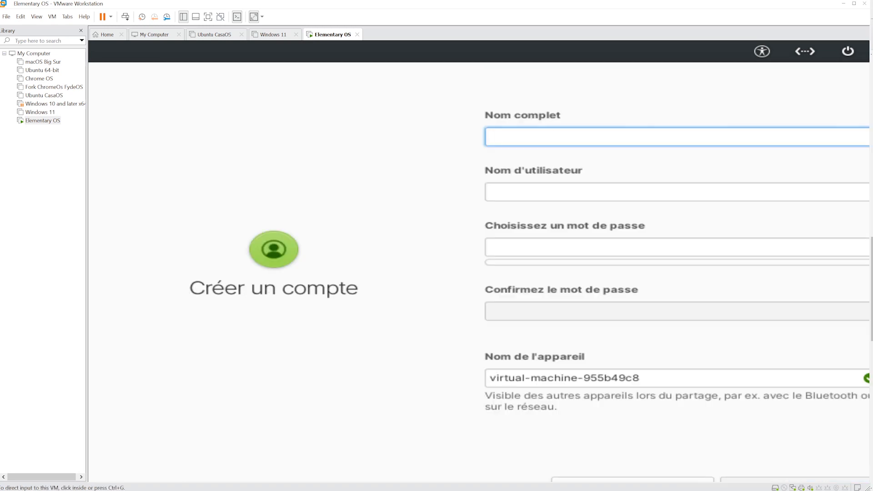
- Enter the full name, the password twice, and device name Virtual-Elementary_OS
type("y")
key("BackSpace")
type("Yodacorp")
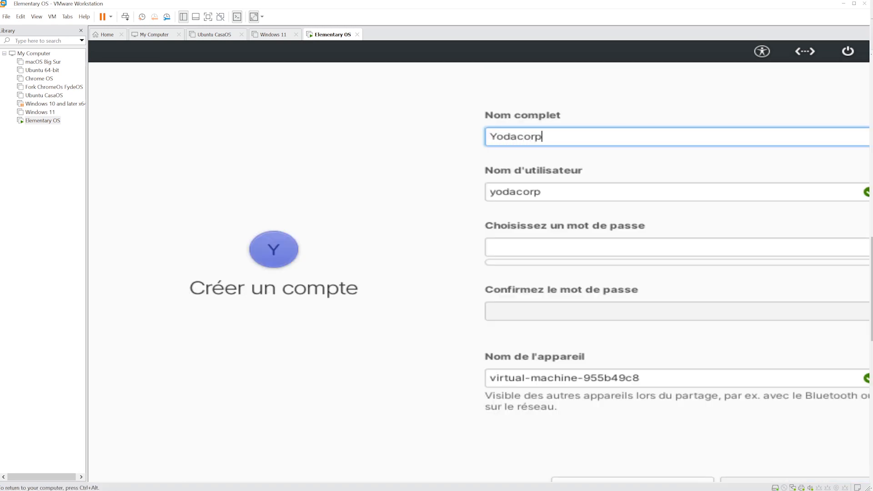
key("Tab")
key("Tab")
type("******")
key("Tab")
type("******")
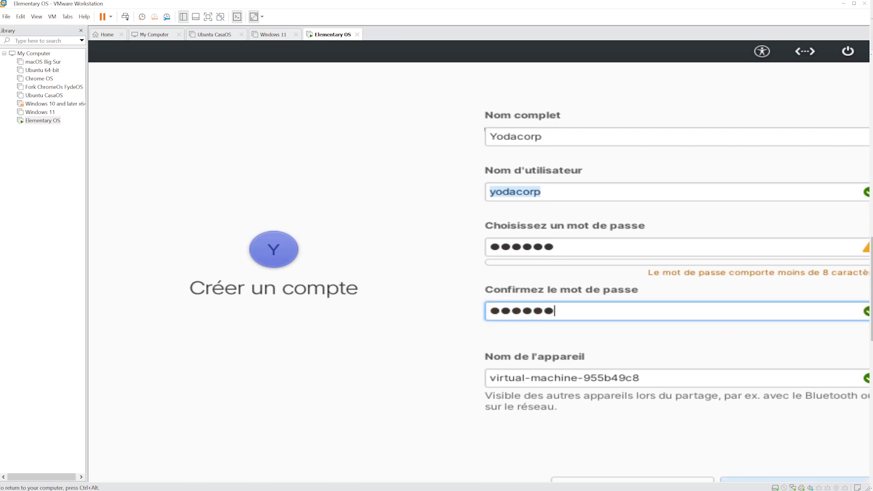
key("Tab")
type("Virtual-Ele")
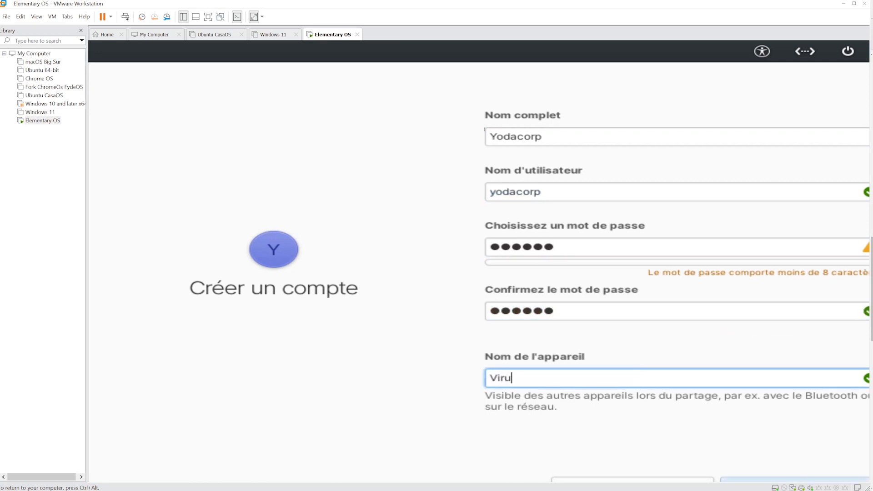
type("mentary")
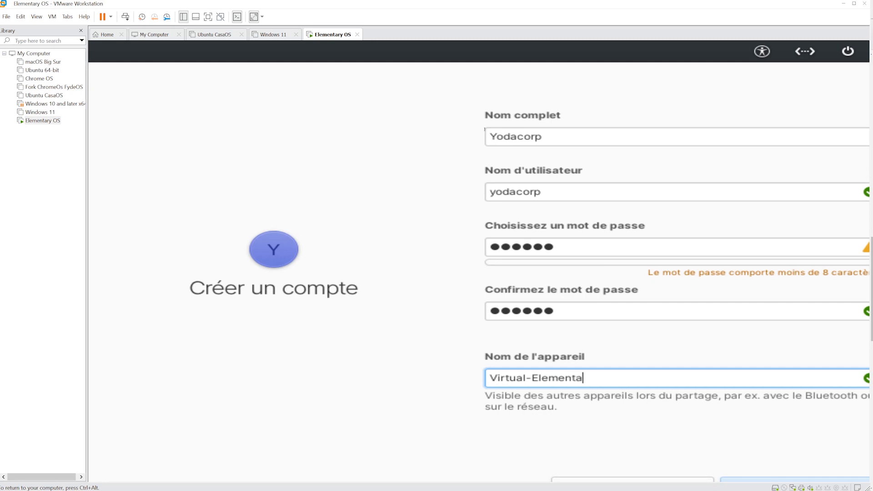
type("_OS")
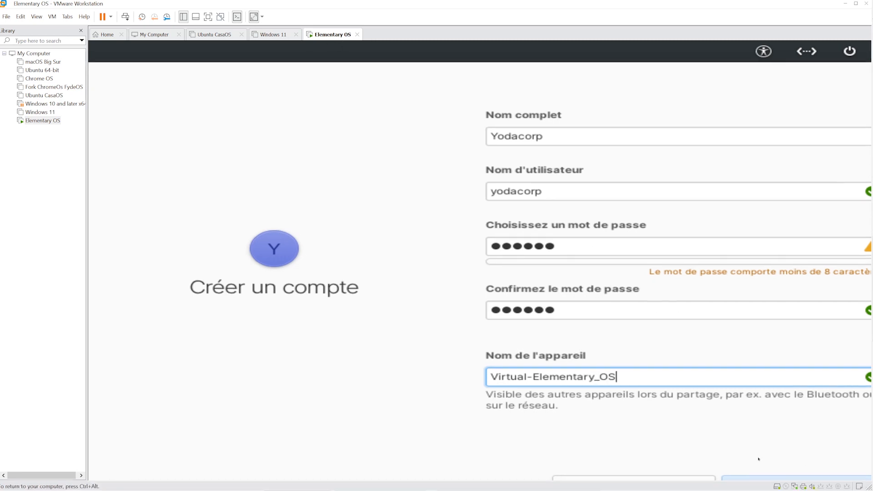
- Create the account and log in at the greeter with its password
left_click(755, 476)
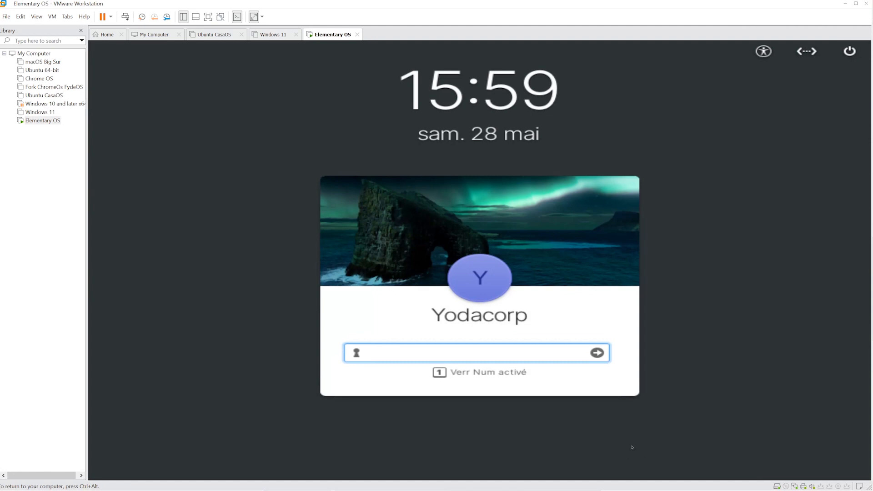
type("*****")
key("Return")
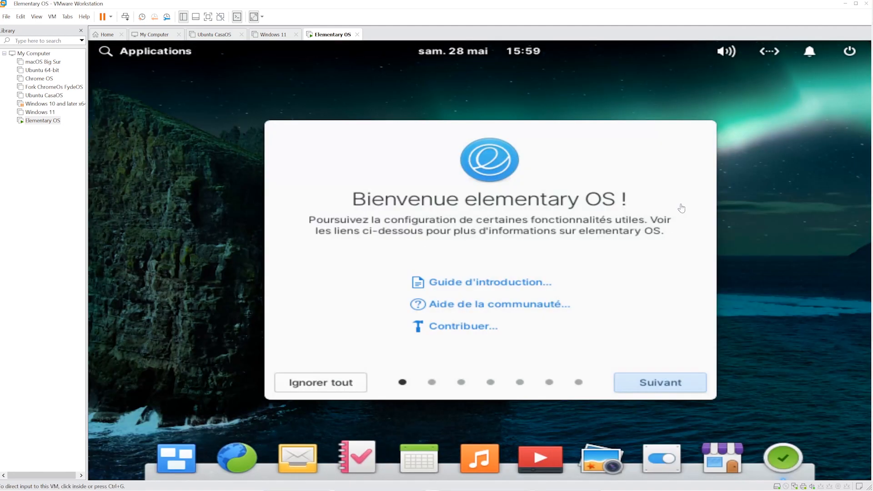
- On the appearance page, try other accents and Sombre, then keep Par défaut with blue accent
left_click(658, 387)
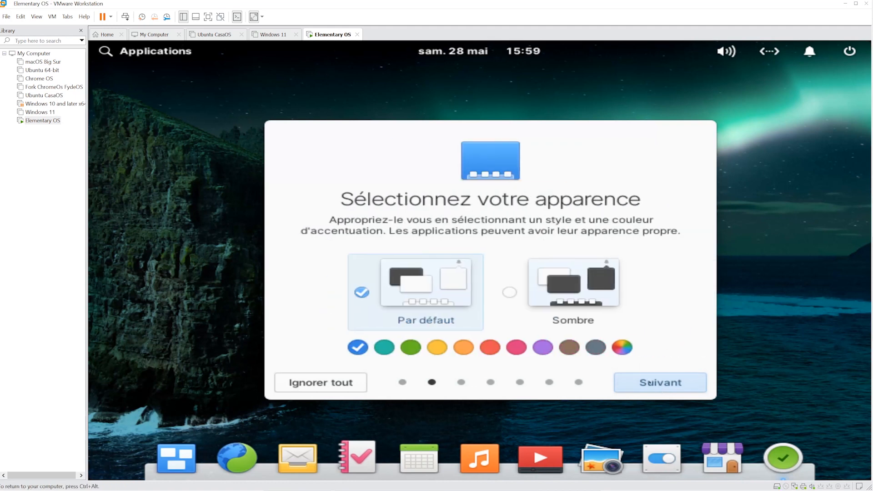
left_click(384, 347)
left_click(410, 348)
left_click(357, 347)
left_click(542, 347)
left_click(358, 347)
left_click(564, 293)
left_click(415, 296)
left_click(463, 348)
left_click(354, 347)
- Leave night mode off and step through the remaining welcome pages to finish setup
left_click(656, 383)
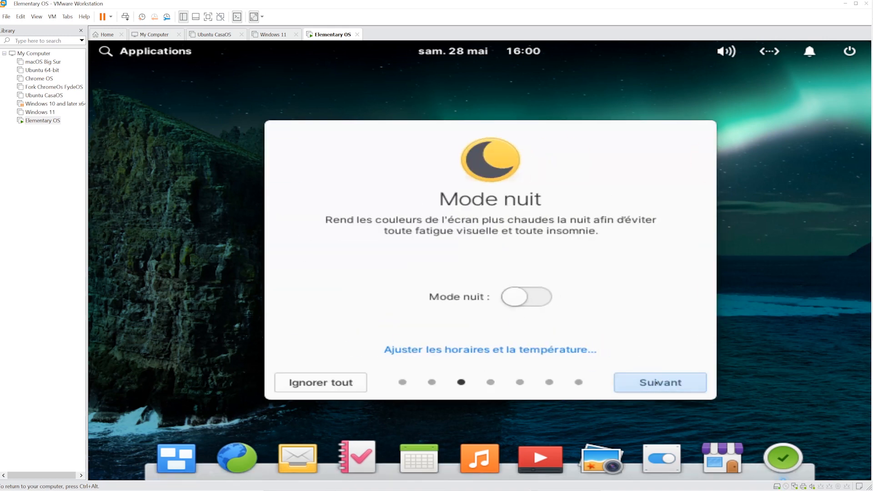
left_click(514, 296)
left_click(514, 296)
left_click(660, 382)
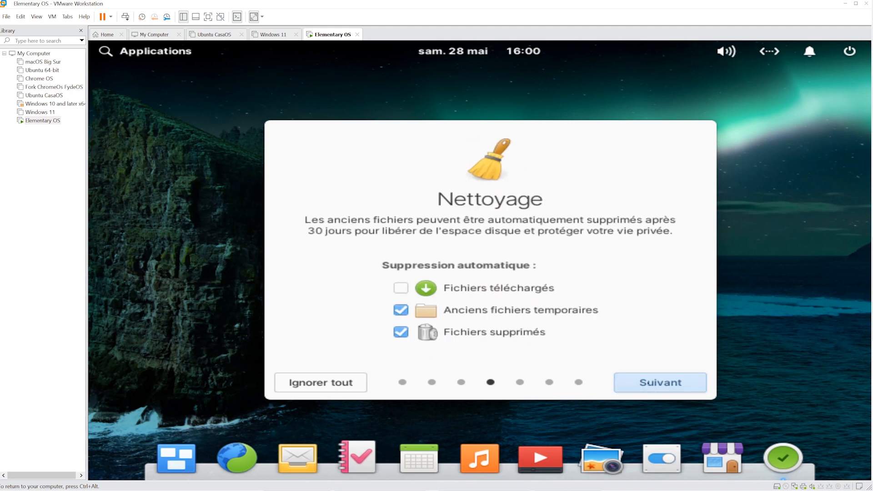
left_click(661, 382)
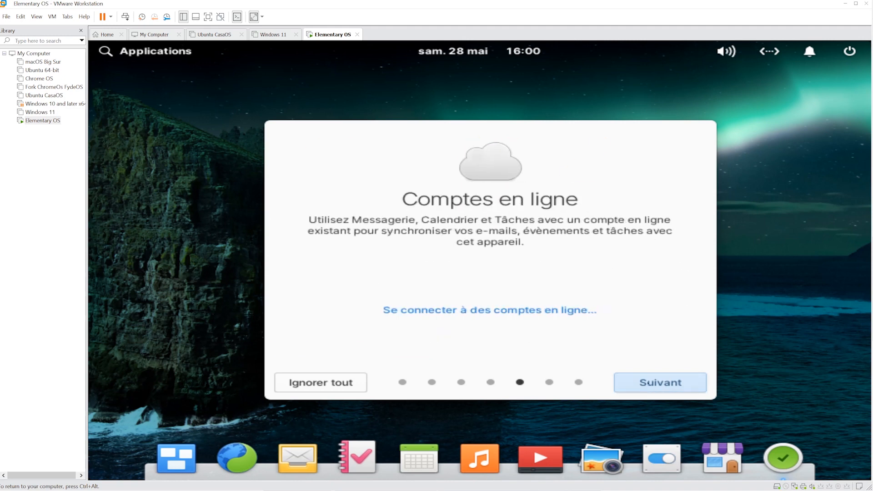
left_click(660, 382)
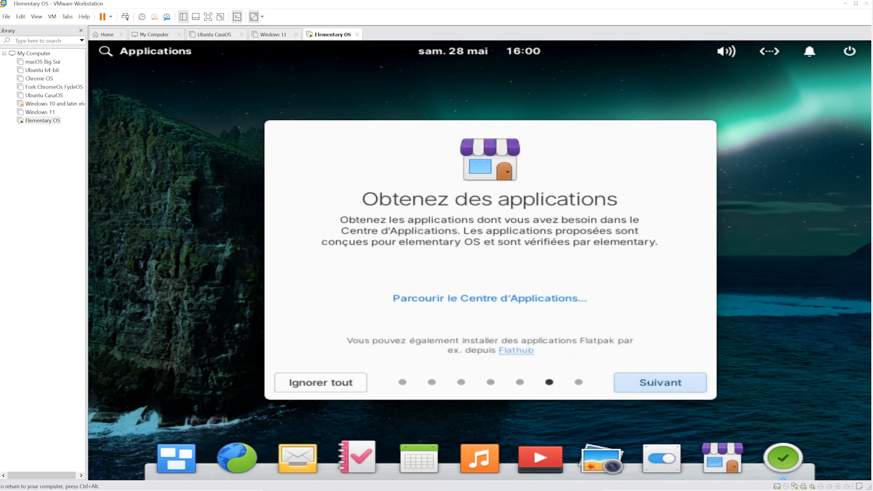
left_click(648, 383)
left_click(648, 383)
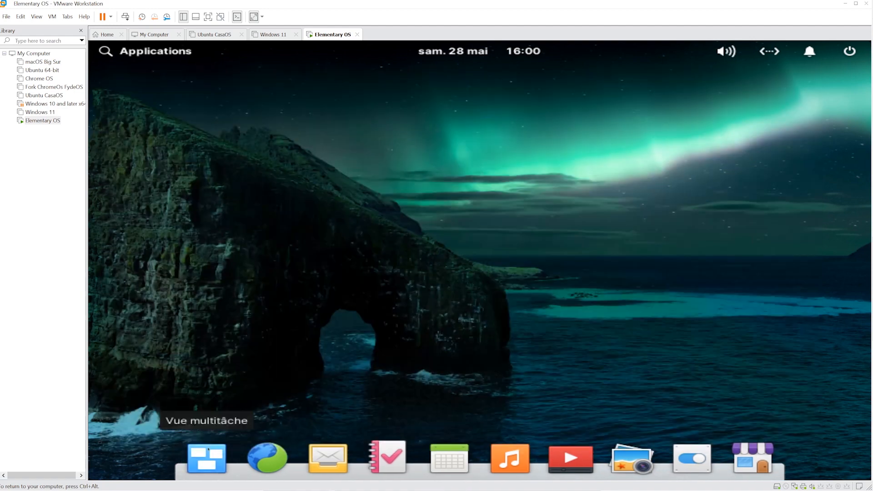
- Toggle the Multitasking View from the dock, return to the desktop, then open Paramètres du système
left_click(208, 454)
left_click(428, 455)
left_click(208, 455)
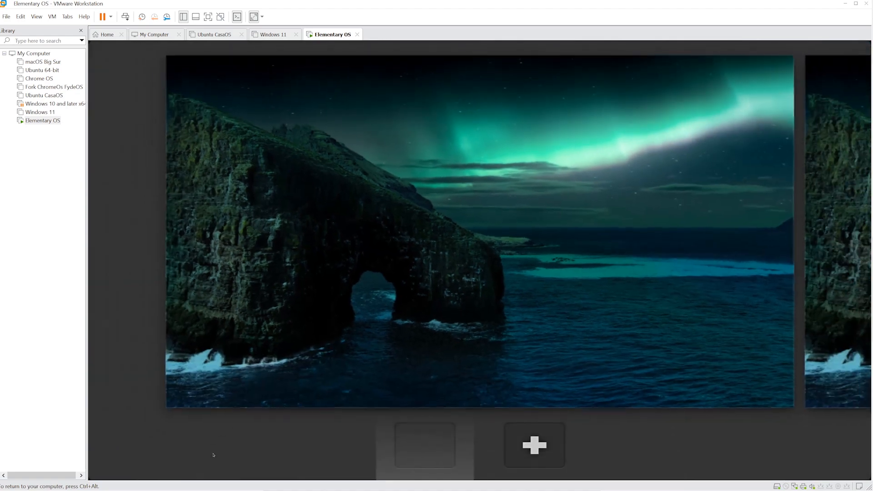
left_click(508, 444)
left_click(207, 455)
left_click(390, 392)
left_click(208, 454)
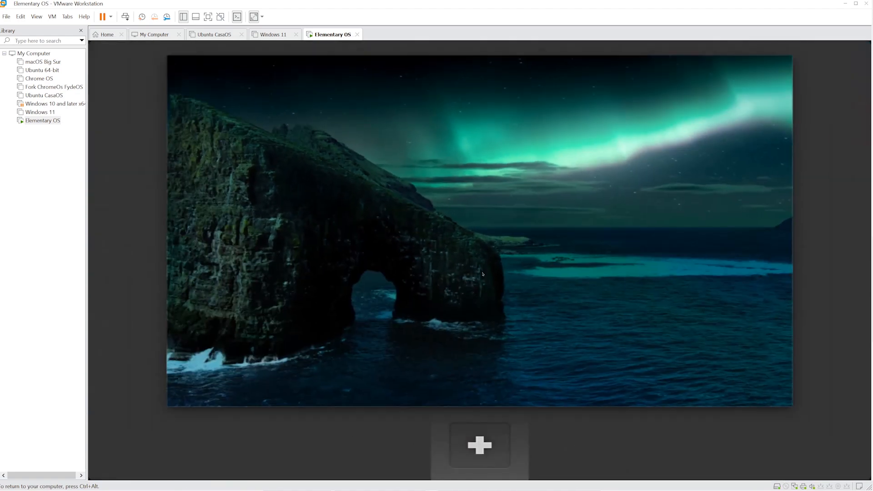
left_click(347, 381)
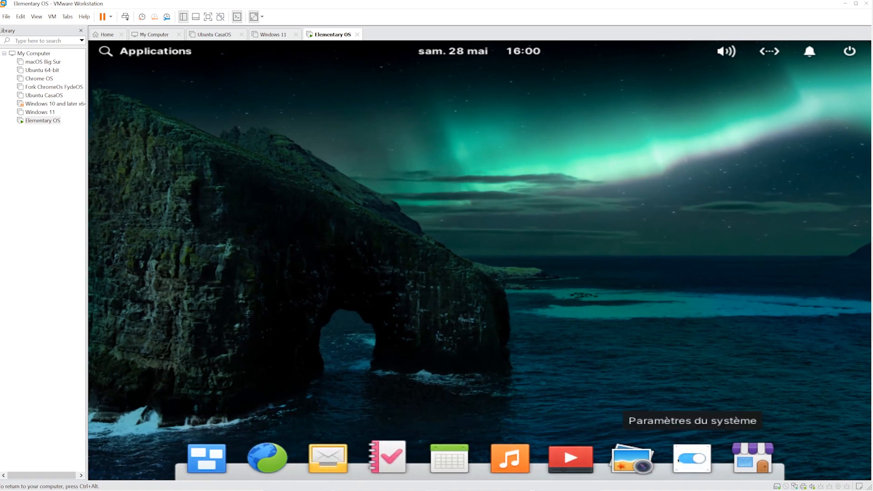
left_click(692, 458)
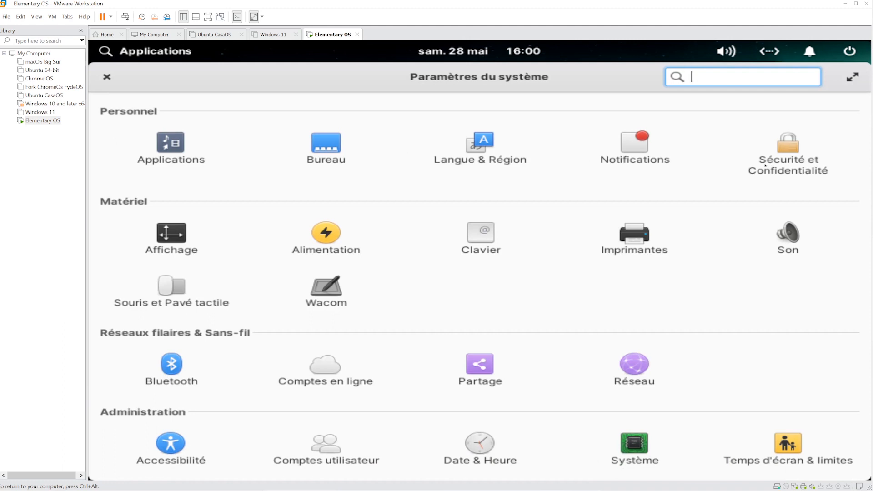
- In Affichage, try HiDPI (2×) scaling, then set and keep Faible DPI (1×)
left_click(172, 236)
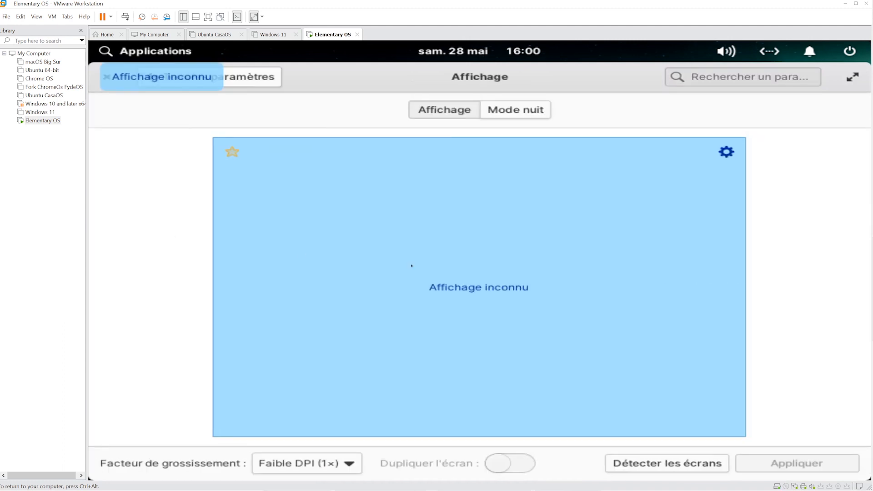
left_click(516, 109)
left_click(446, 109)
left_click(338, 463)
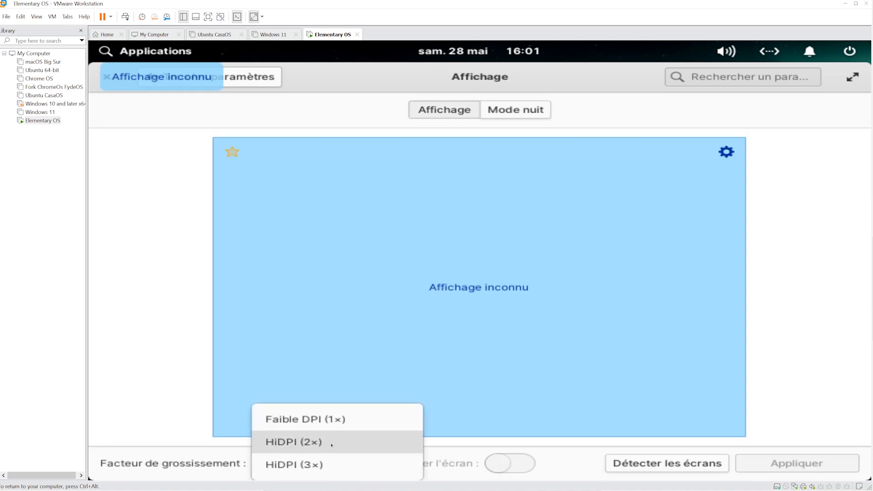
left_click(326, 442)
left_click(318, 463)
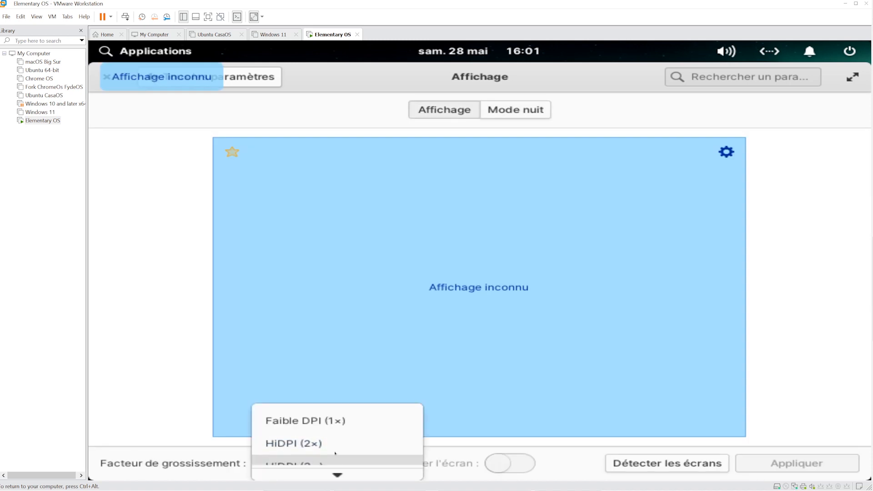
left_click(319, 440)
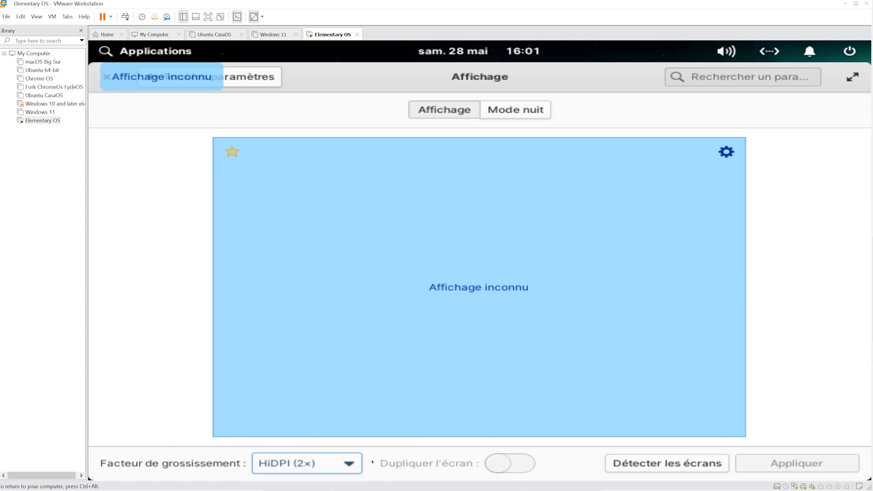
left_click(614, 463)
left_click(347, 463)
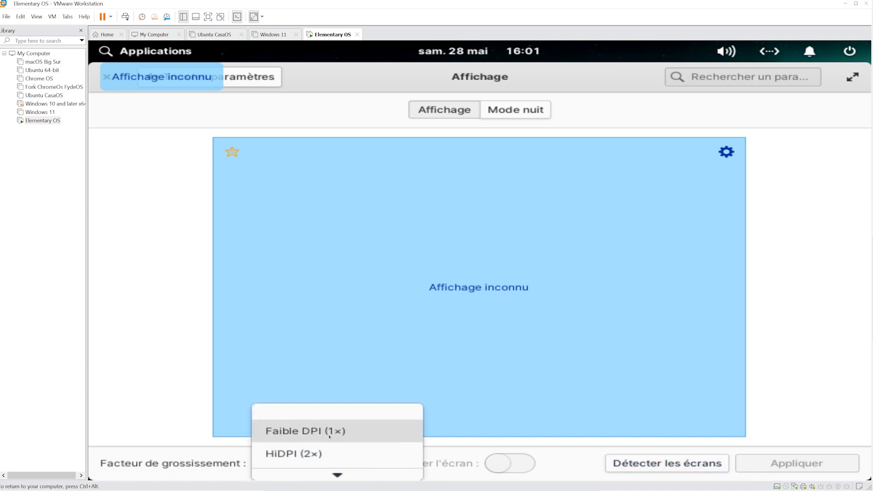
left_click(309, 429)
left_click(530, 322)
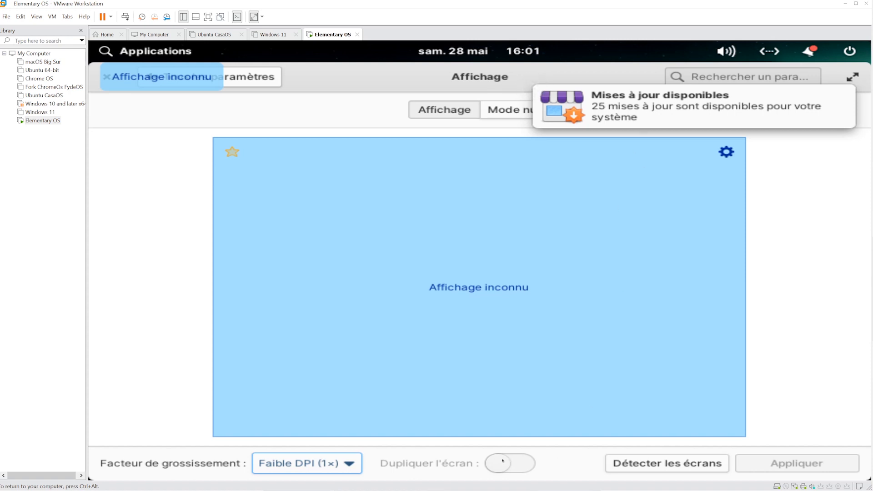
- Check the elementary OS 6.1 version on the Système page and click Vérifier les mises à jour
left_click(739, 108)
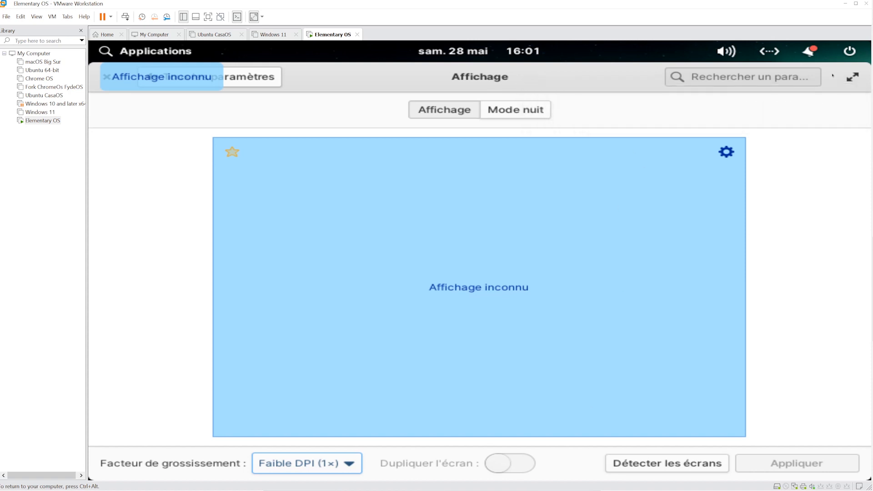
left_click(849, 75)
left_click(227, 78)
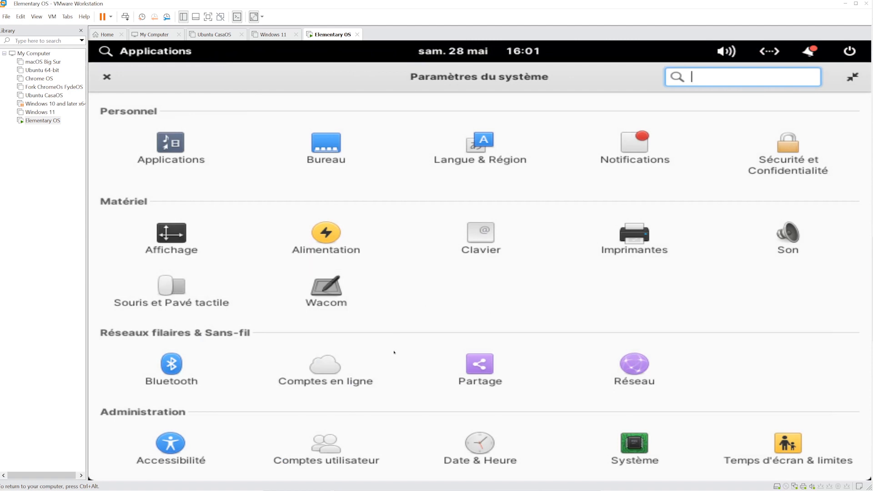
left_click(625, 442)
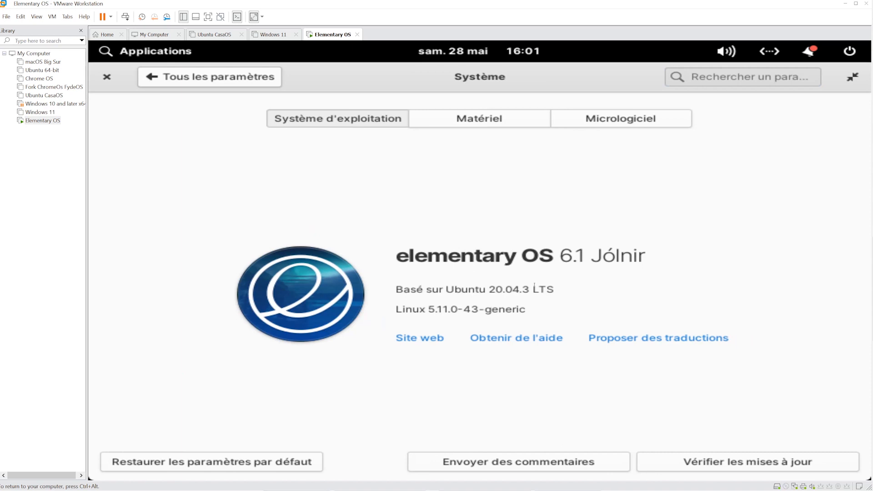
left_click(673, 461)
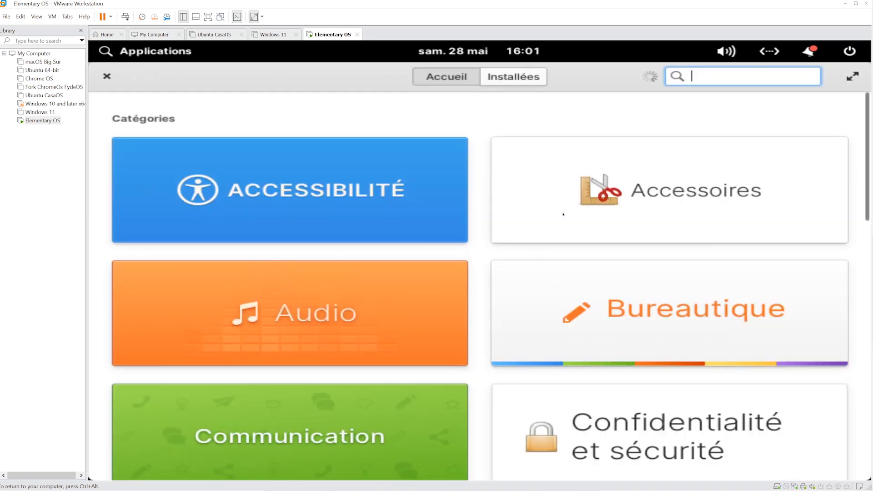
- Browse AppCenter, then under Installées start Tout mettre à jour for all pending updates
scroll(468, 262, "down", 3)
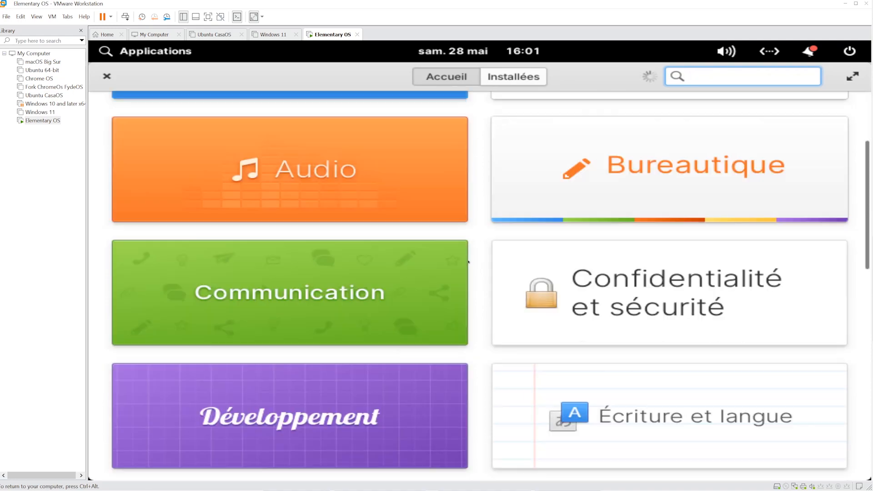
scroll(468, 261, "down", 10)
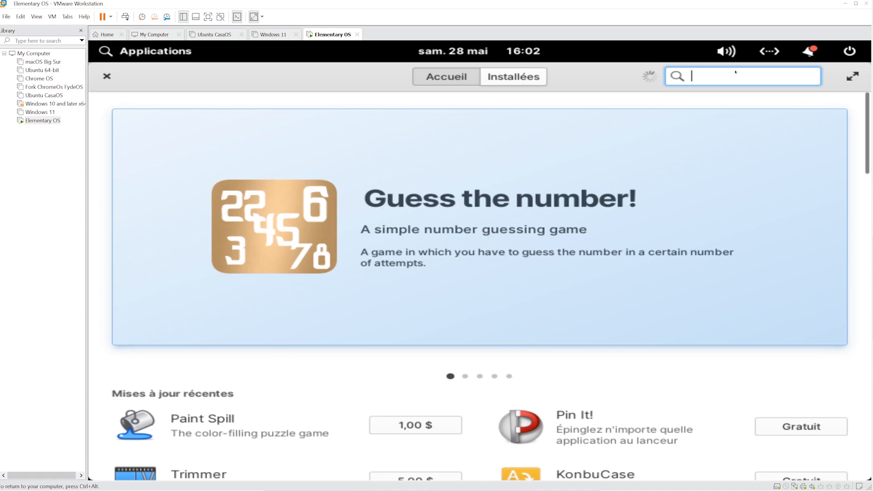
left_click(500, 77)
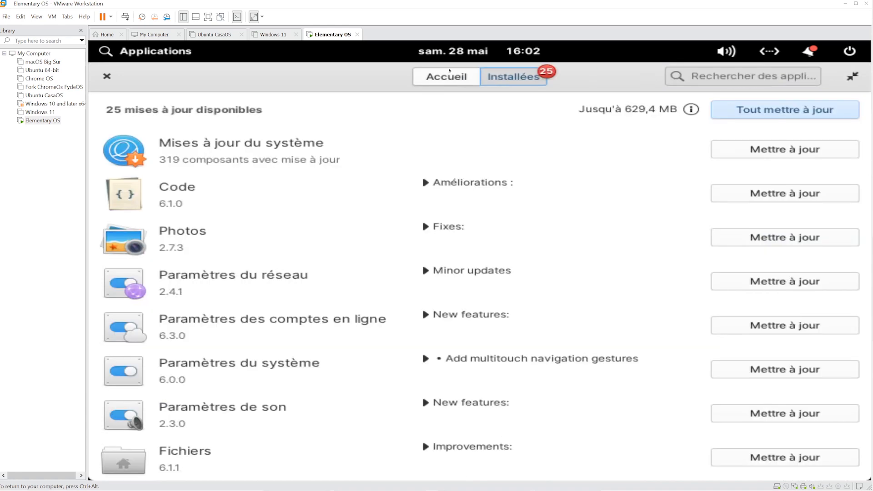
left_click(449, 72)
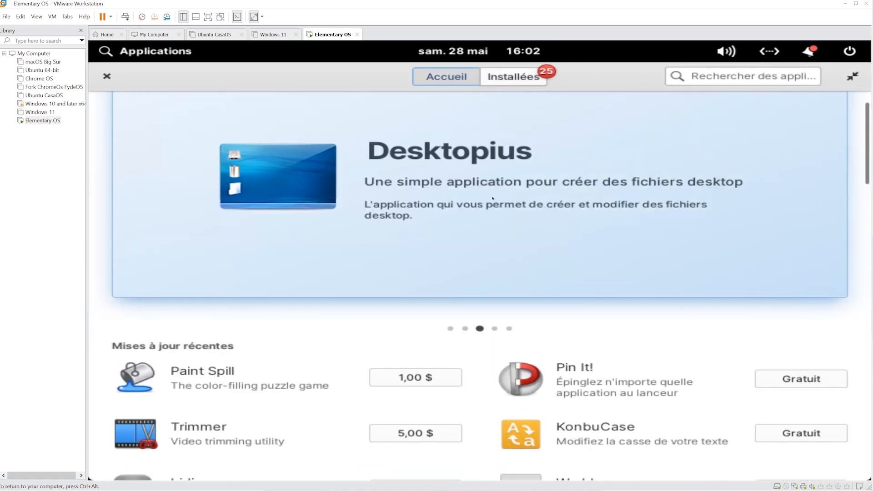
scroll(453, 356, "down", 3)
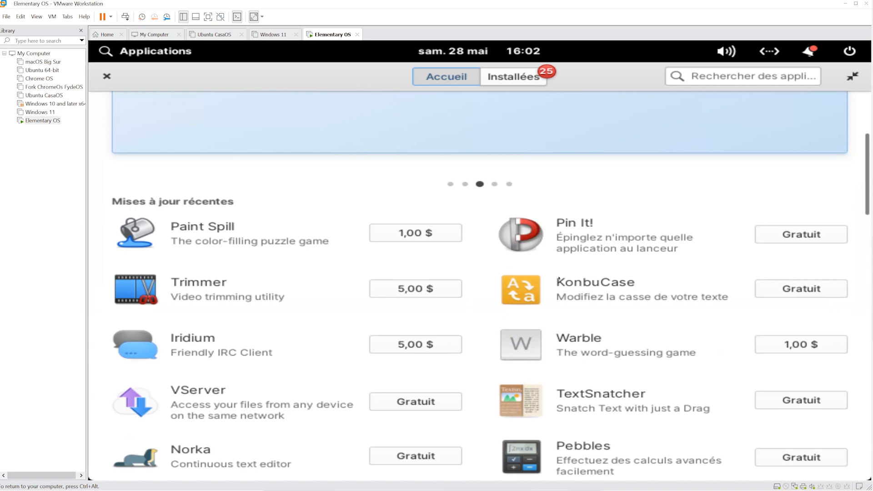
scroll(558, 278, "down", 3)
scroll(559, 278, "down", 6)
scroll(560, 278, "up", 13)
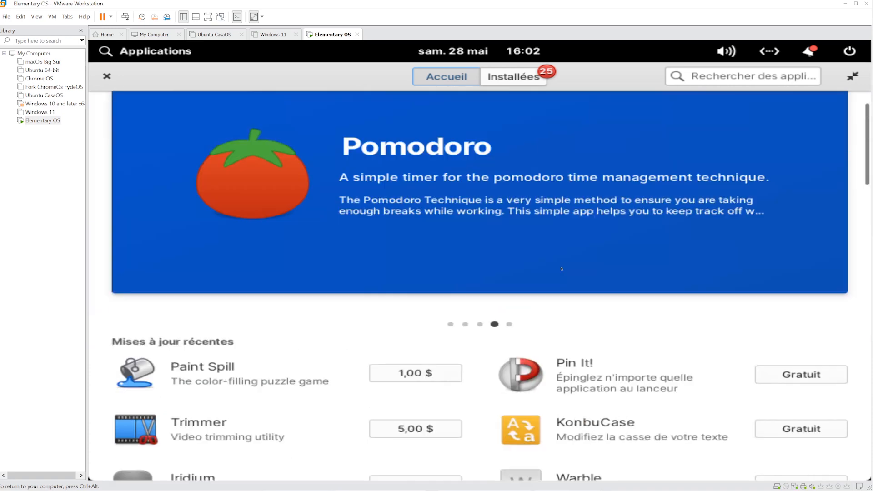
left_click(507, 75)
left_click(823, 115)
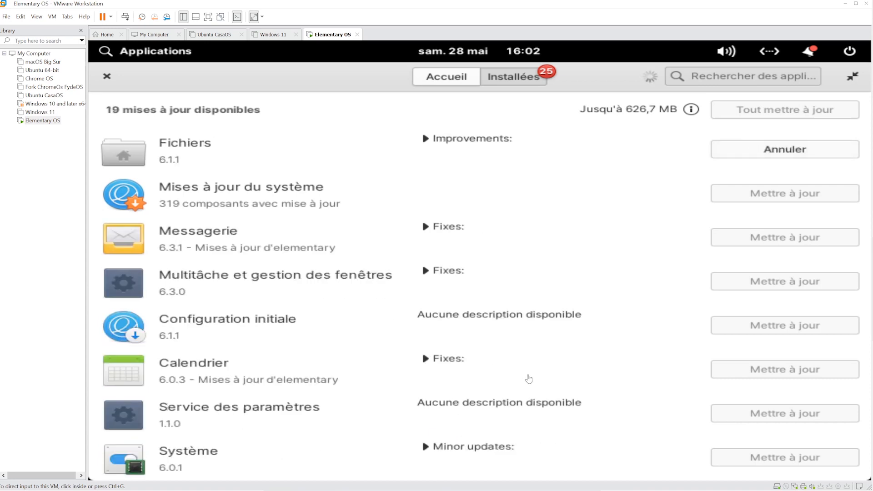
- Restore the AppCenter window size and close the System Settings window
left_click(852, 76)
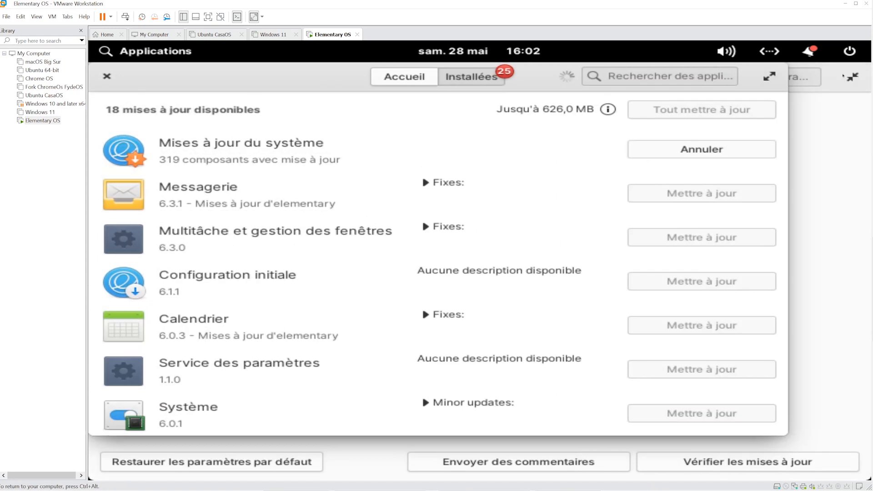
left_click(830, 100)
left_click(845, 76)
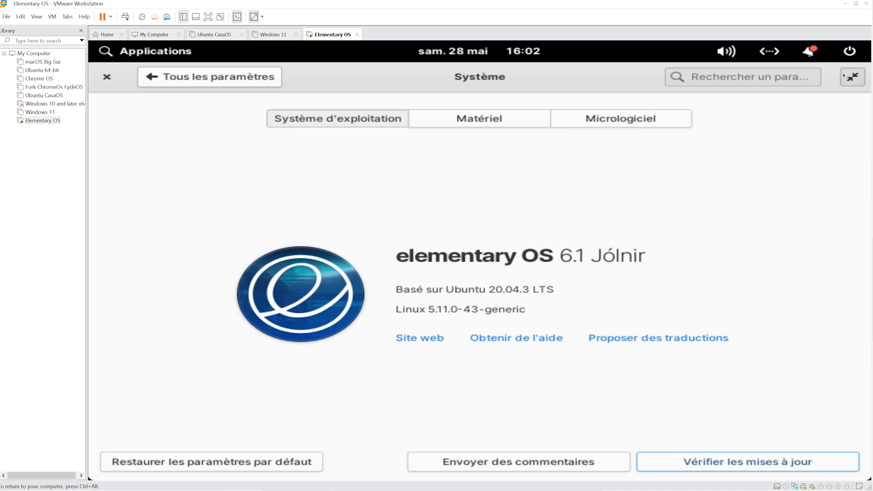
left_click(107, 76)
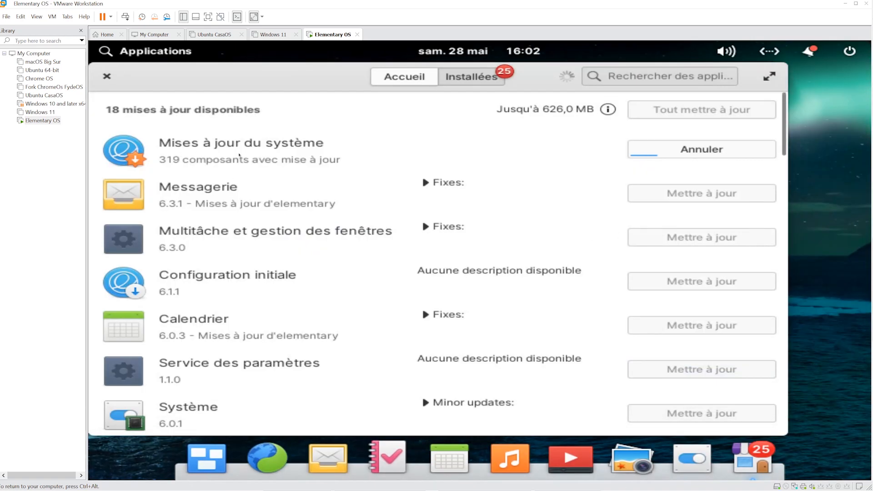
- Scroll through the Mises à jour du système component list, then return to the updates list
left_click(412, 157)
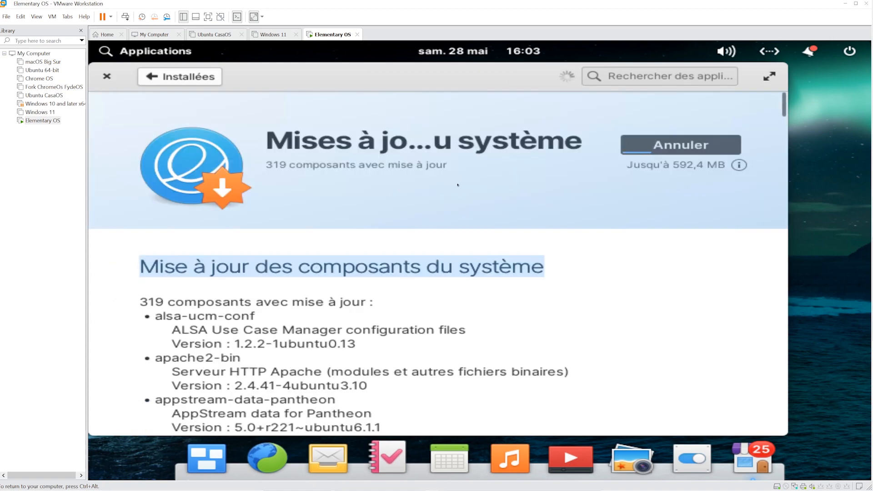
scroll(484, 274, "down", 3)
scroll(484, 273, "down", 20)
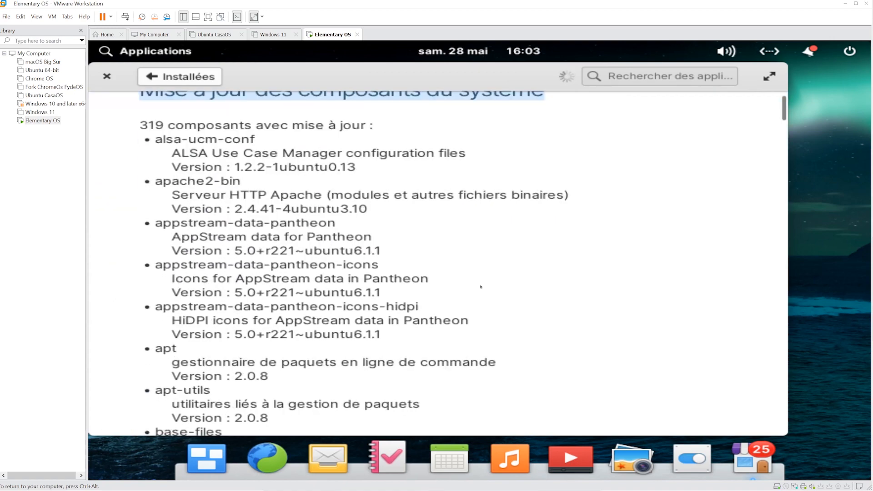
left_click_drag(783, 143, 746, 102)
left_click(180, 77)
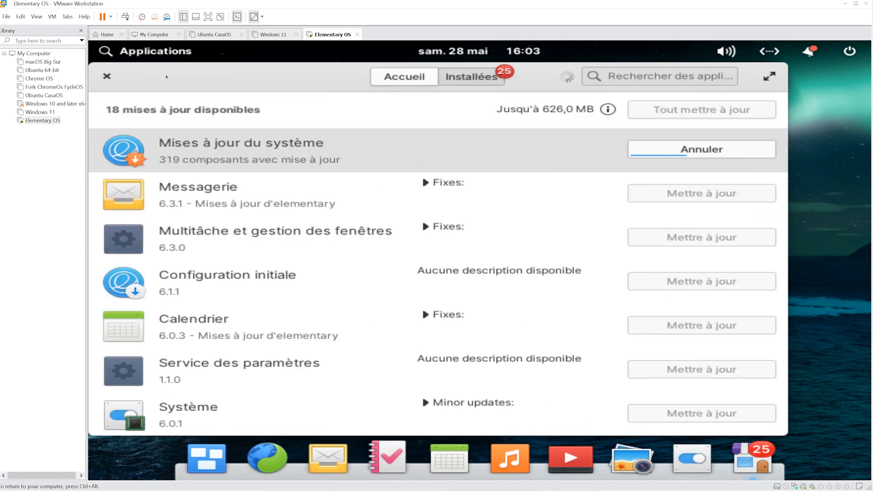
right_click(826, 154)
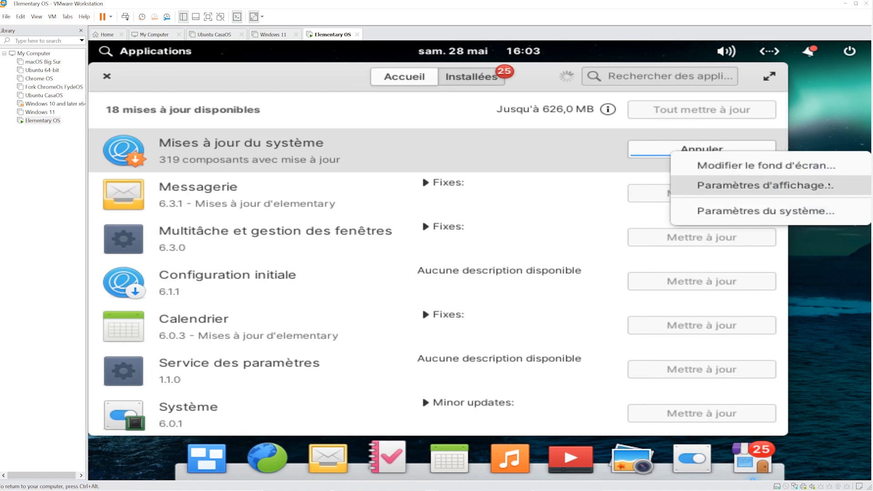
left_click(829, 185)
left_click(313, 386)
left_click(318, 389)
left_click(235, 77)
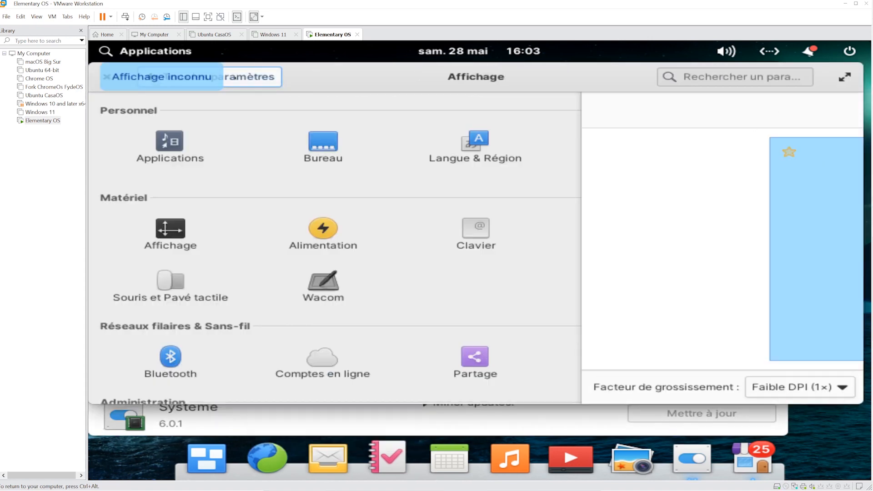
left_click(104, 76)
right_click(823, 171)
left_click(822, 231)
scroll(822, 232, "down", 3)
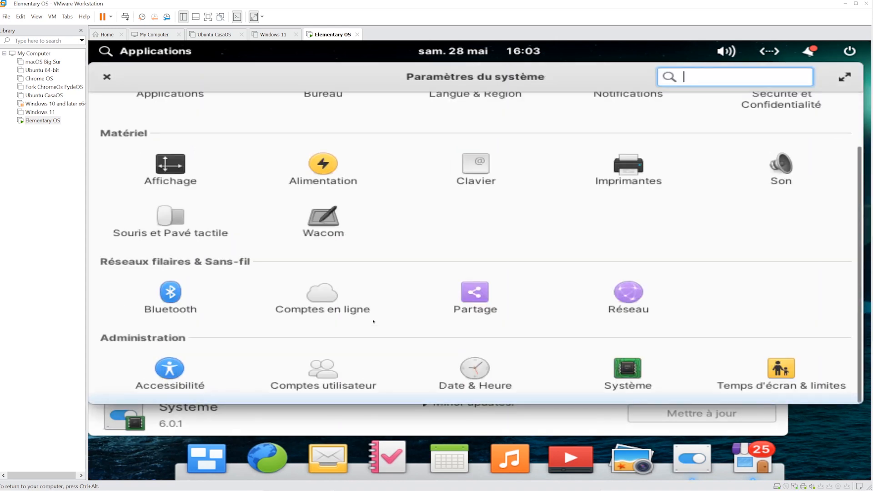
left_click(320, 295)
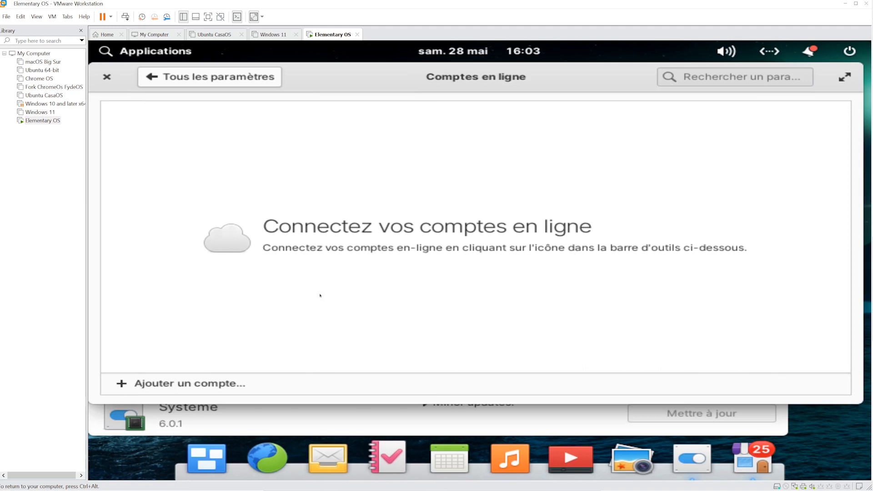
left_click(178, 377)
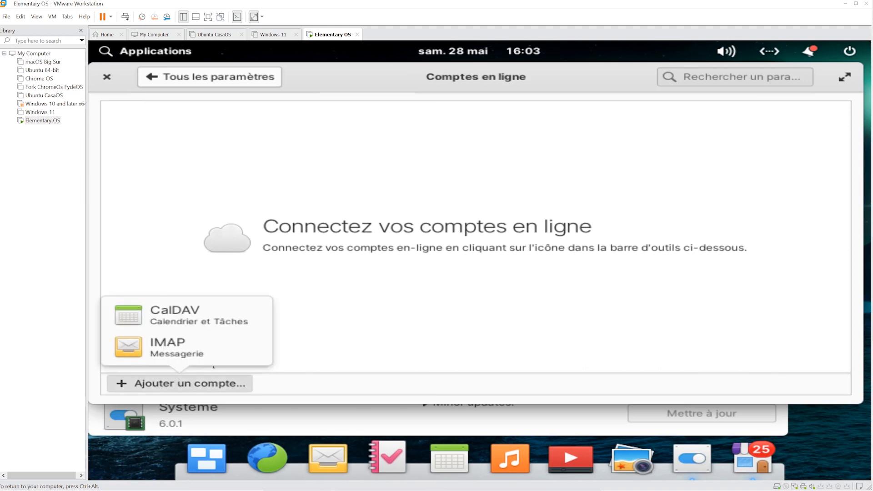
left_click(195, 345)
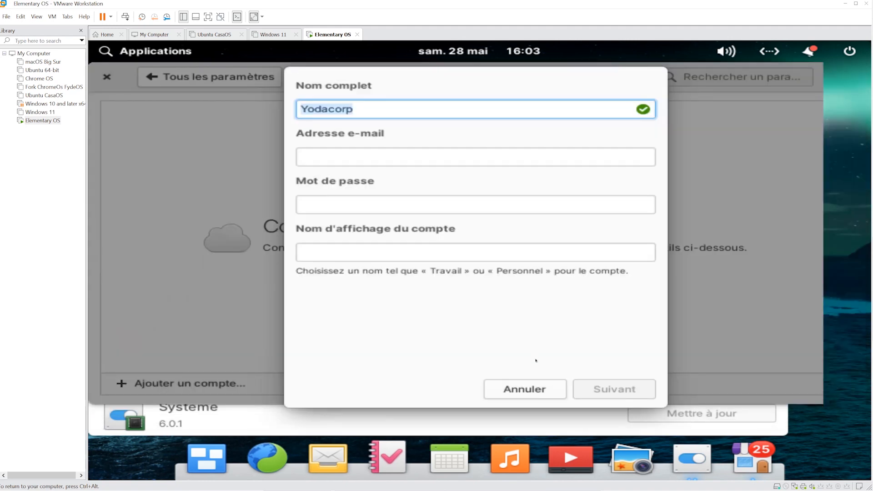
key("Escape")
left_click(107, 76)
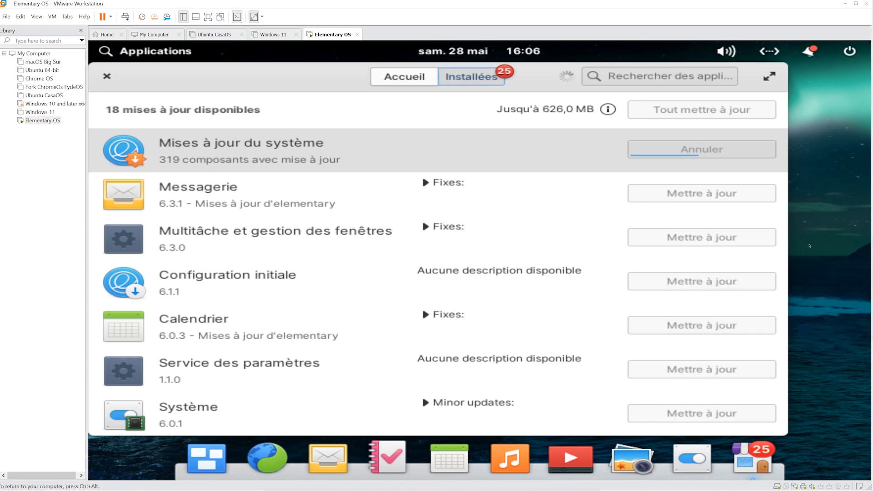
- On the System Settings System page, check for updates and view the Firmware and Operating System tabs
left_click(679, 450)
scroll(475, 273, "down", 2)
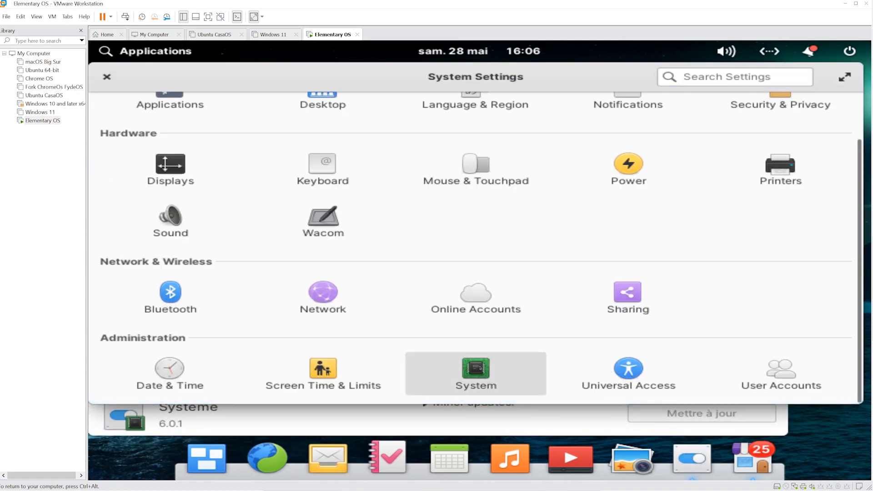
left_click(479, 367)
left_click(773, 385)
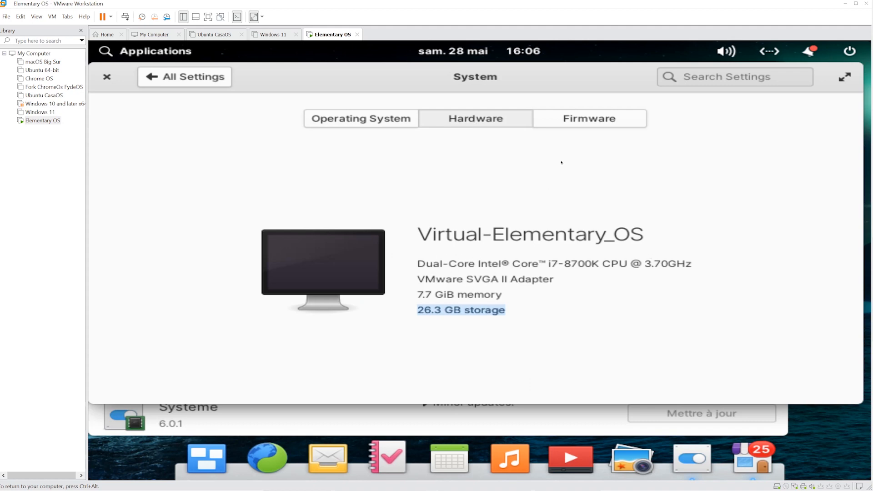
left_click(576, 119)
left_click(361, 119)
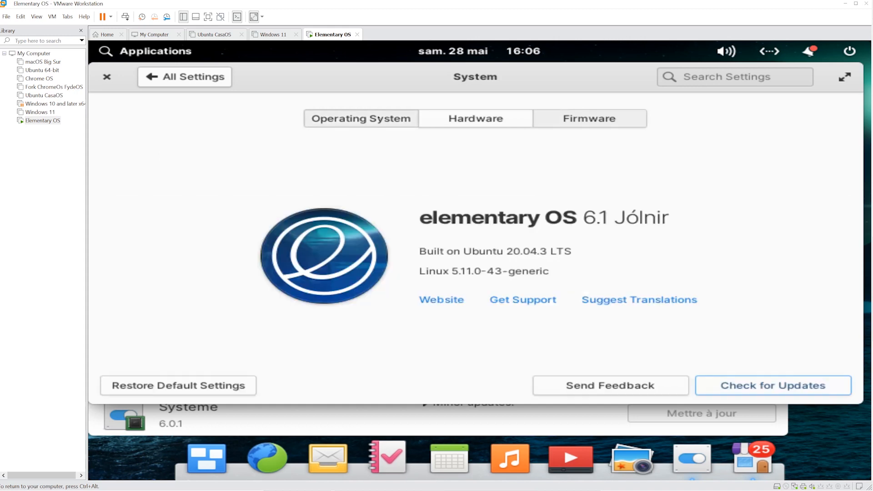
- Close System Settings and browse the Applications launcher
left_click(147, 78)
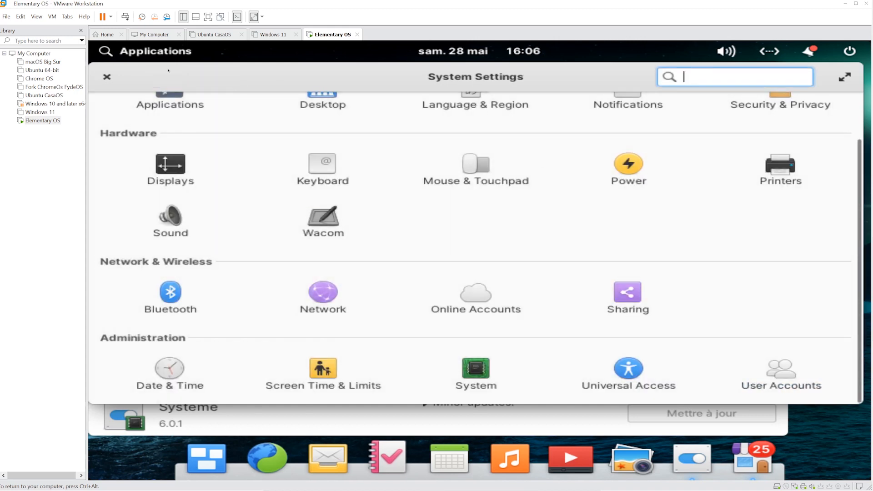
left_click(107, 76)
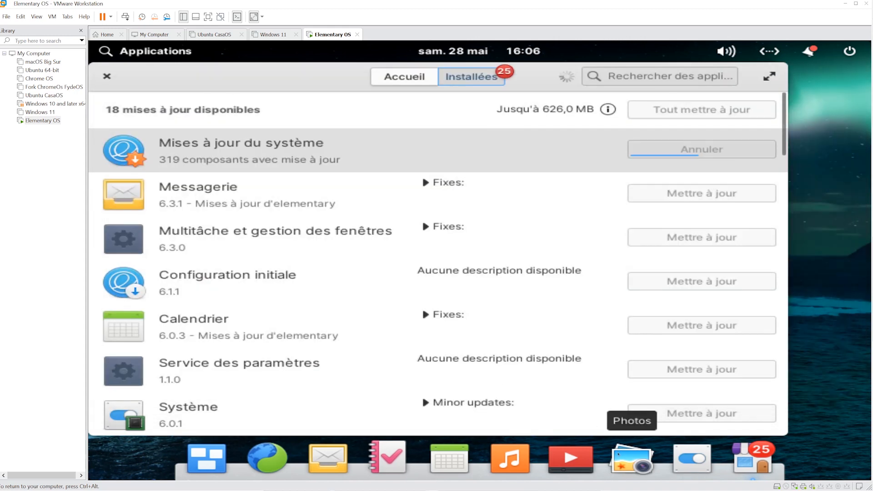
left_click(159, 51)
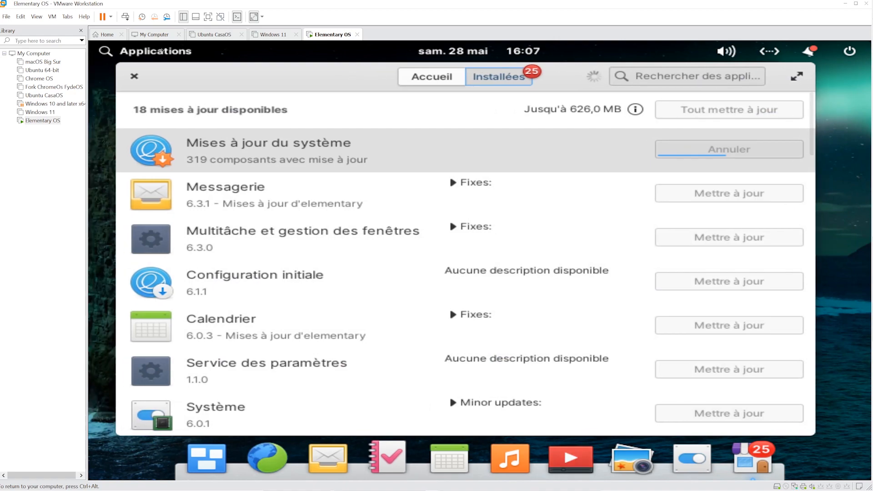
scroll(344, 266, "down", 1)
- Switch to the empty second workspace and launch the Web browser
left_click(194, 145)
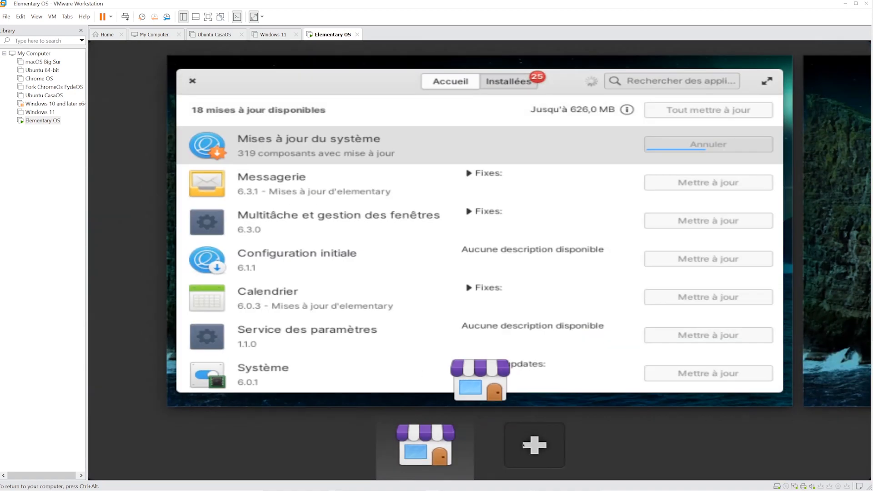
left_click(534, 444)
left_click(497, 345)
left_click(265, 455)
left_click(801, 51)
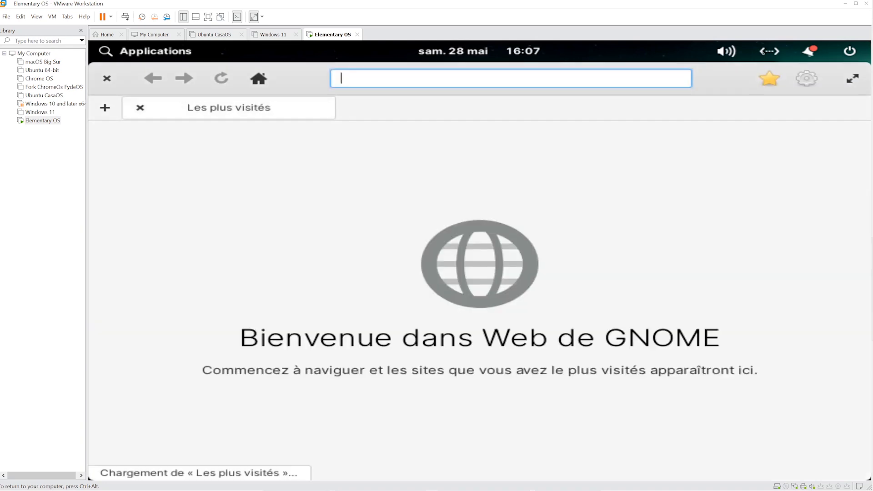
left_click(769, 51)
left_click(728, 51)
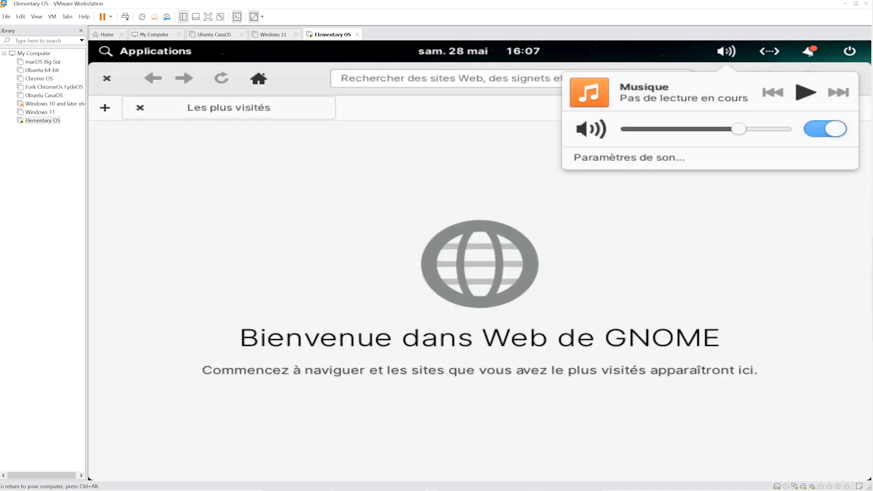
- Load google.fr, dismiss cookies, search 'nperf' and open the nPerf result in a new tab
left_click(608, 241)
type("google.fr")
key("Return")
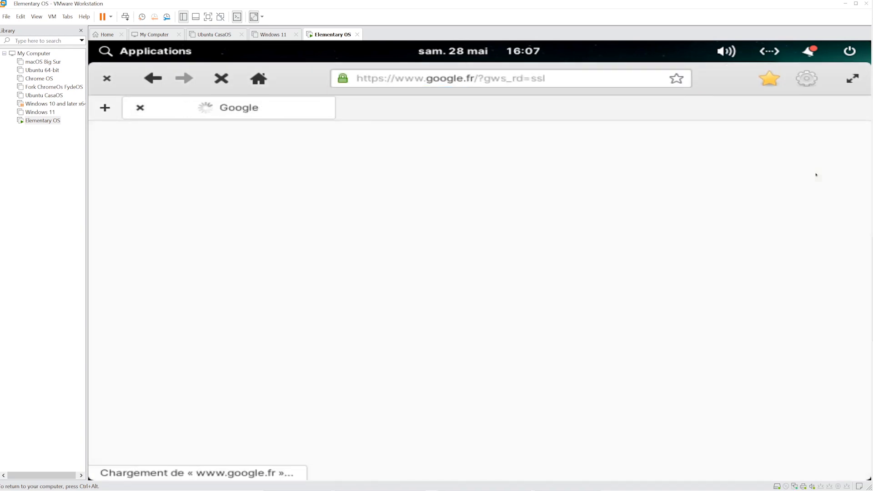
scroll(480, 300, "down", 10)
left_click(762, 436)
type("nperf")
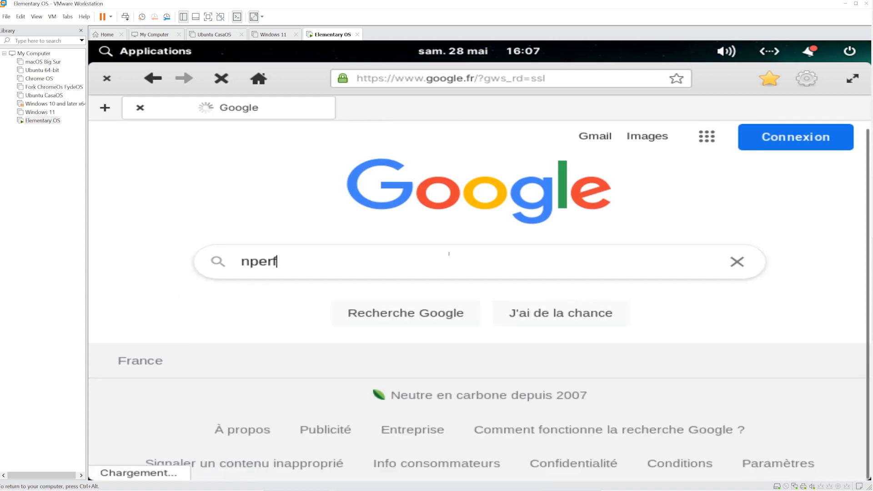
key("Return")
middle_click(197, 281)
left_click(404, 110)
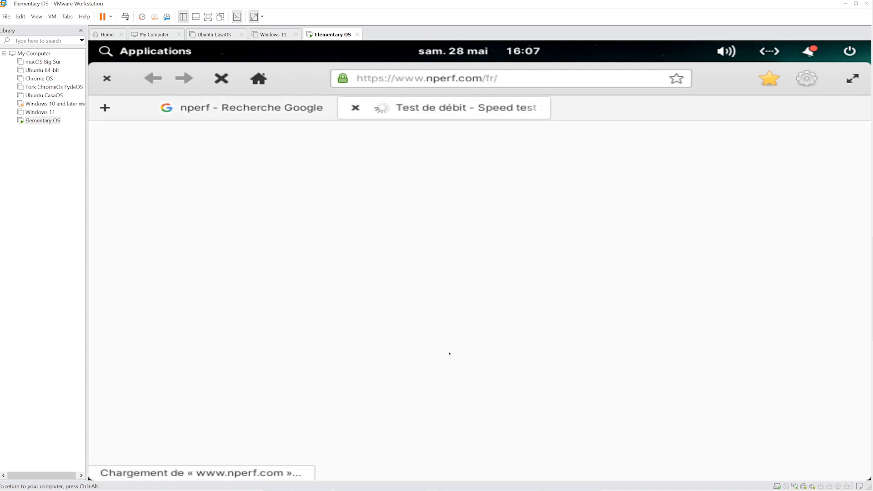
- Accept the nPerf data notice, deny location access, and click Lancer le test
scroll(367, 249, "down", 2)
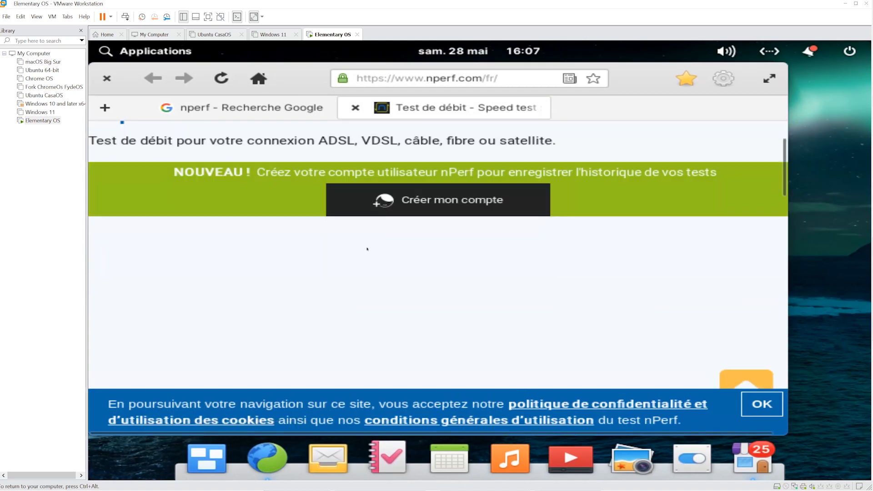
left_click(751, 468)
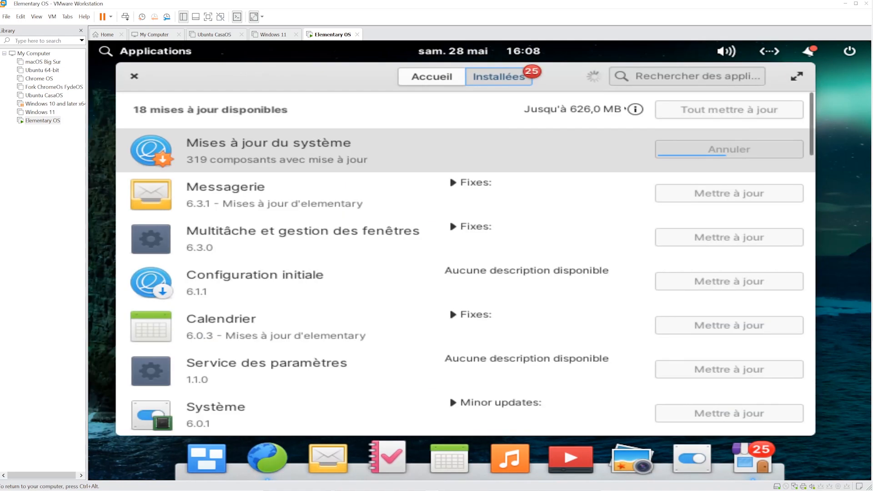
left_click(268, 458)
scroll(591, 336, "down", 3)
left_click(674, 347)
scroll(541, 323, "up", 3)
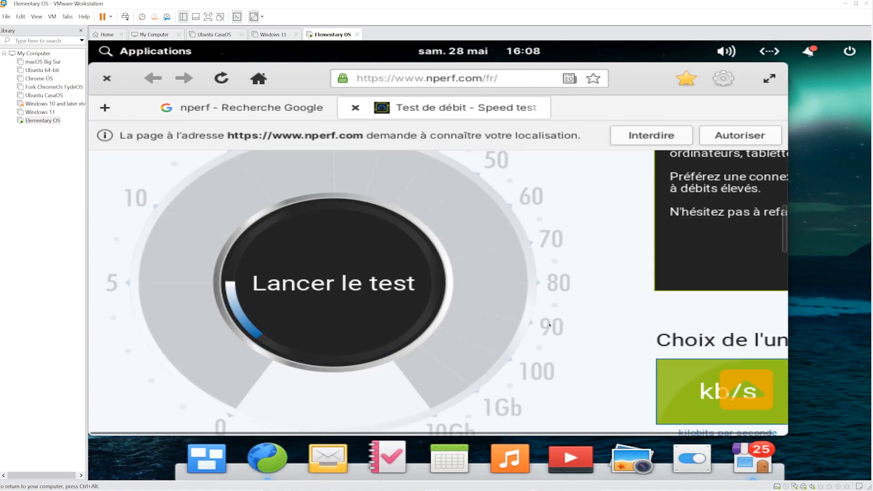
left_click(651, 135)
scroll(590, 228, "down", 3)
scroll(592, 227, "up", 5)
scroll(598, 226, "right", 1)
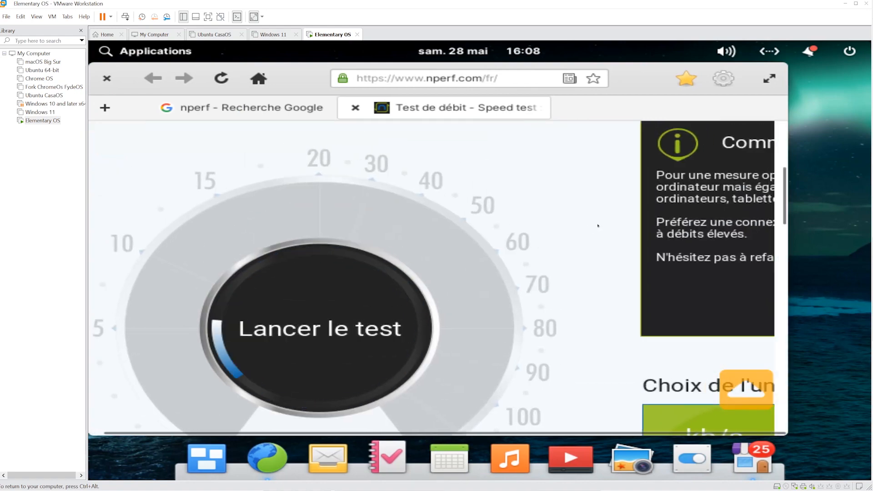
scroll(598, 226, "left", 1)
scroll(598, 223, "down", 3)
scroll(598, 222, "up", 1)
scroll(597, 223, "down", 4)
scroll(597, 222, "up", 5)
left_click(388, 246)
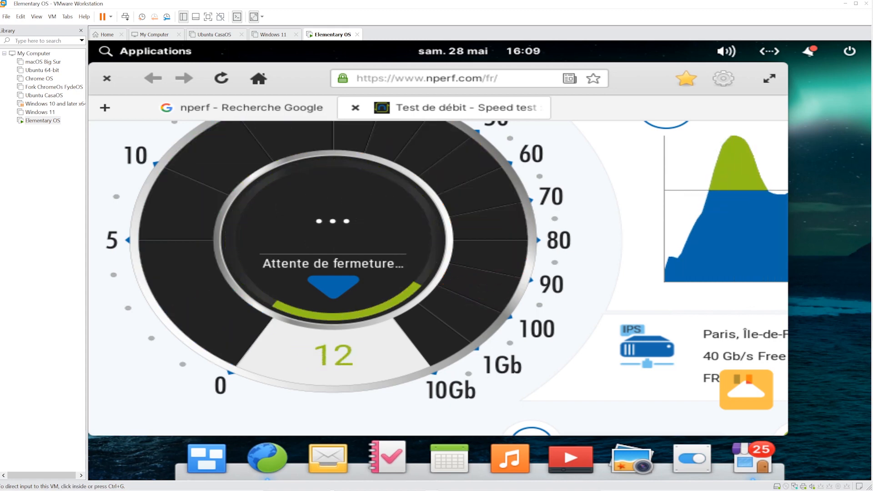
- Maximize the browser and step the page zoom from 110% back down to 90%
left_click(766, 78)
scroll(698, 264, "down", 3)
scroll(697, 263, "up", 4)
right_click(642, 191)
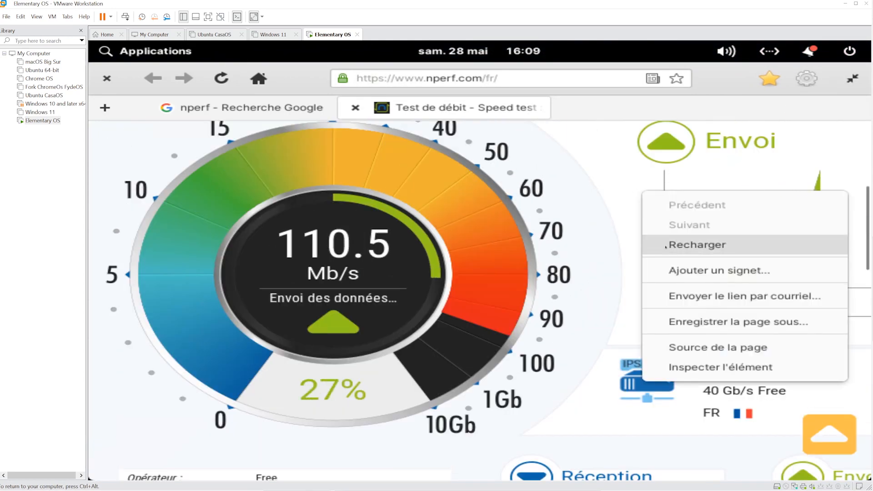
left_click(612, 346)
scroll(612, 319, "up", 2)
left_click(806, 78)
left_click(816, 118)
left_click(695, 118)
left_click(694, 118)
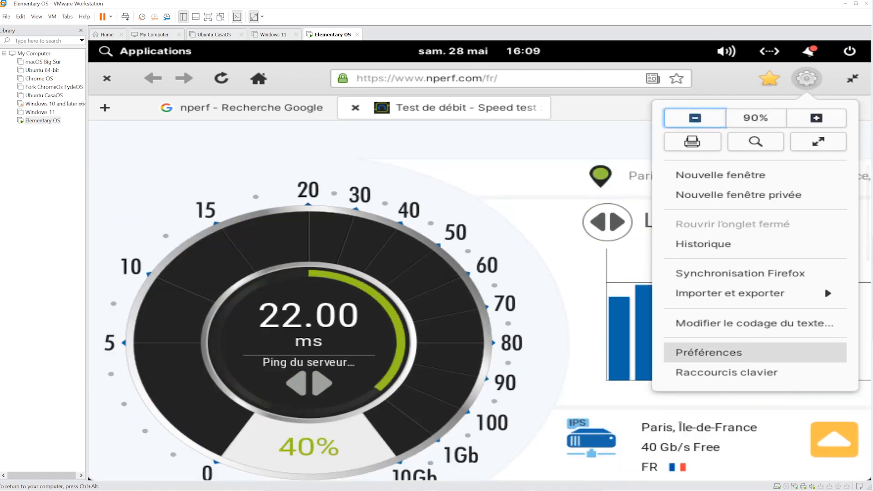
- In the browser preferences, make Google the default search engine
left_click(733, 354)
scroll(335, 323, "down", 5)
left_click(225, 276)
left_click(230, 279)
scroll(336, 322, "down", 5)
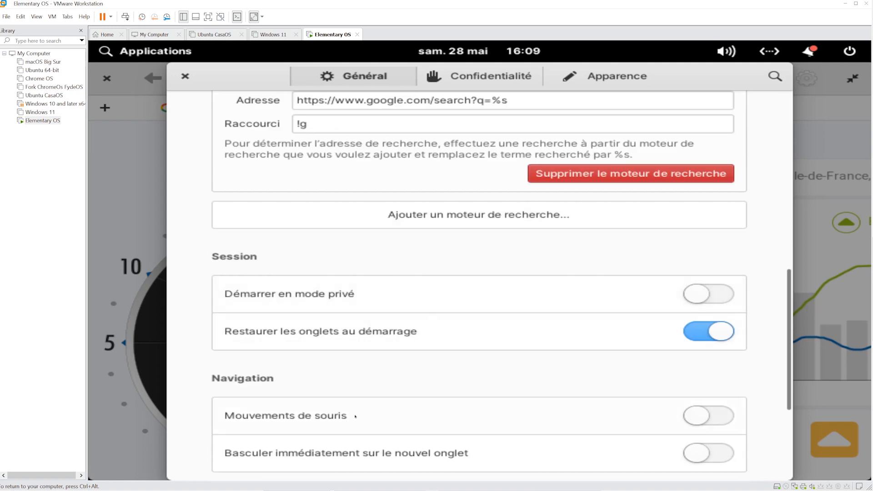
scroll(454, 377, "up", 10)
- Lower the default page zoom level to 80% in the Apparence settings
left_click(460, 82)
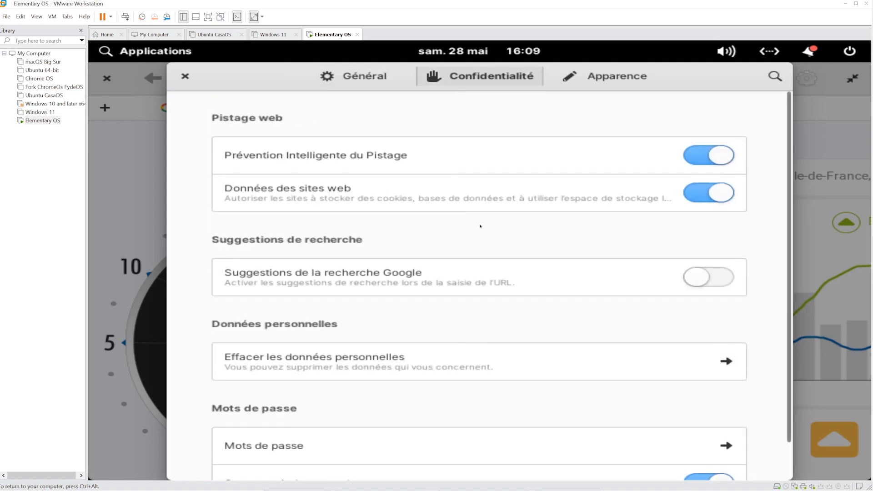
scroll(481, 226, "down", 2)
left_click(585, 76)
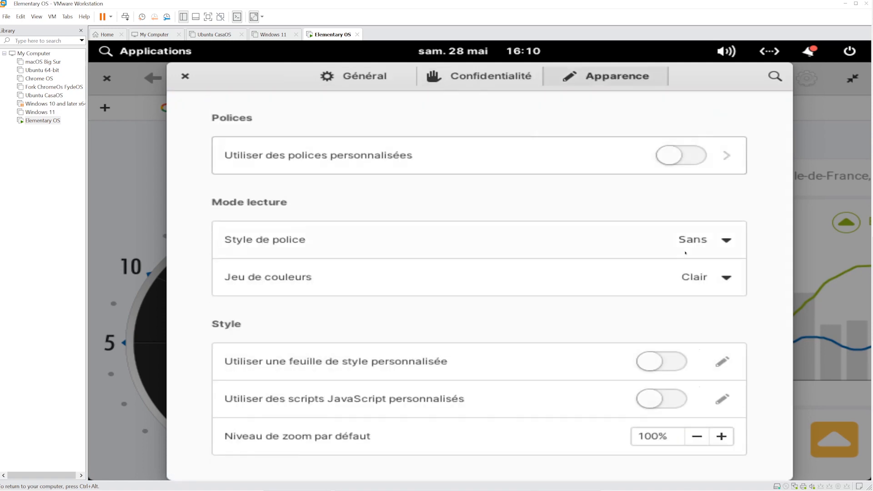
left_click(691, 435)
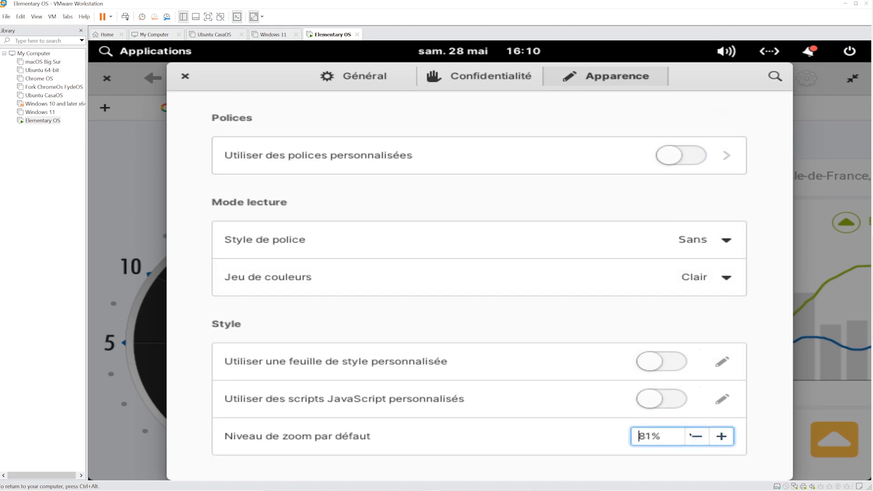
left_click(690, 435)
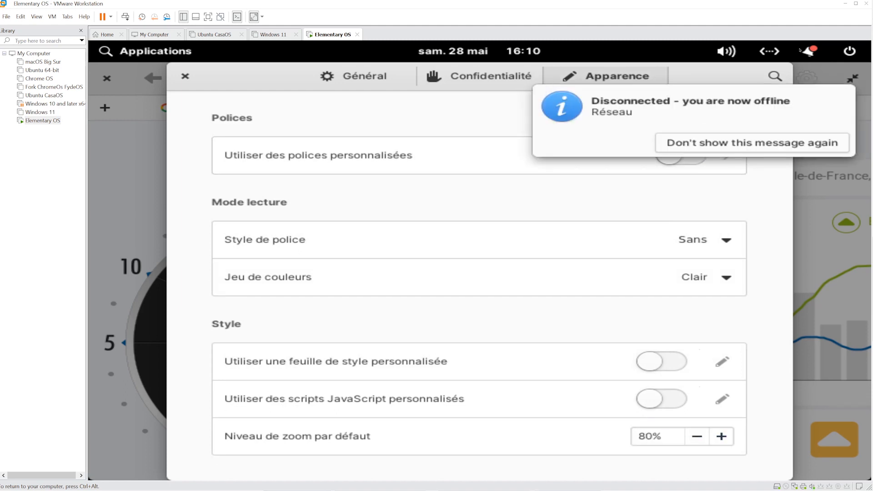
- Dismiss the offline notice, close the preferences and restore the browser window size
left_click(531, 86)
left_click(185, 77)
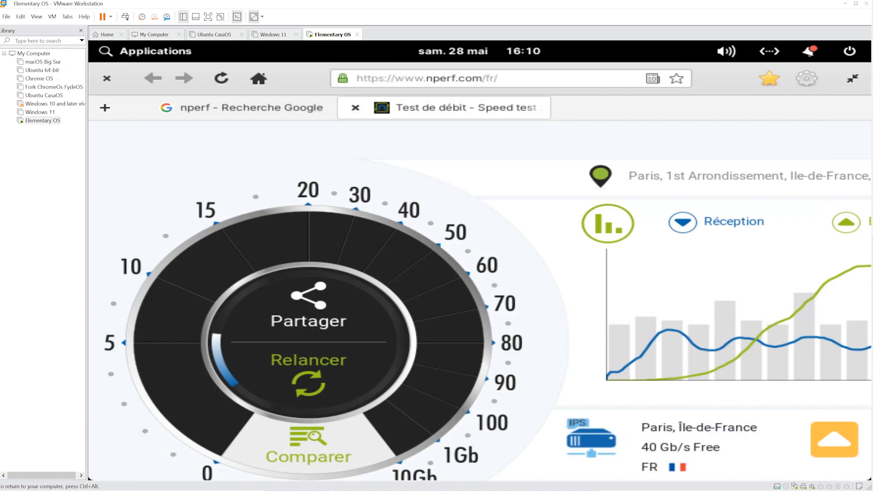
left_click(852, 79)
scroll(482, 250, "down", 5)
- Close the browser and open the pending system updates in AppCenter from the notification
left_click(107, 78)
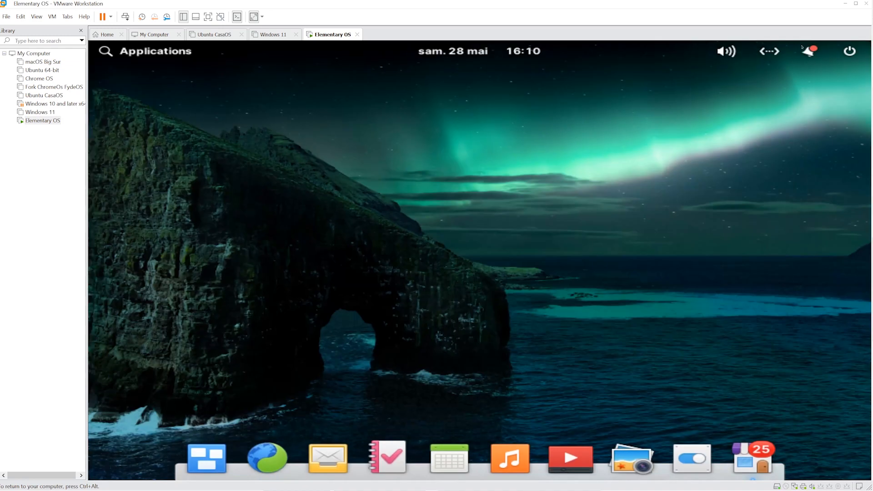
left_click(807, 51)
left_click(591, 143)
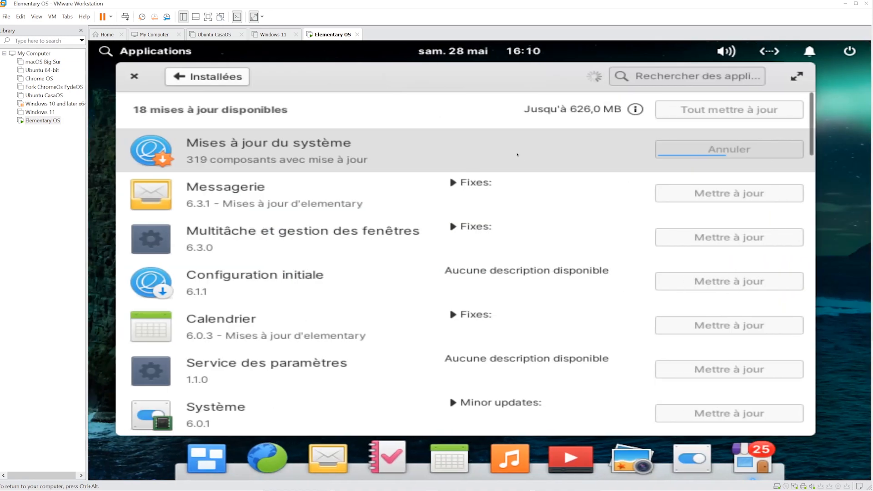
left_click(517, 152)
left_click(396, 266)
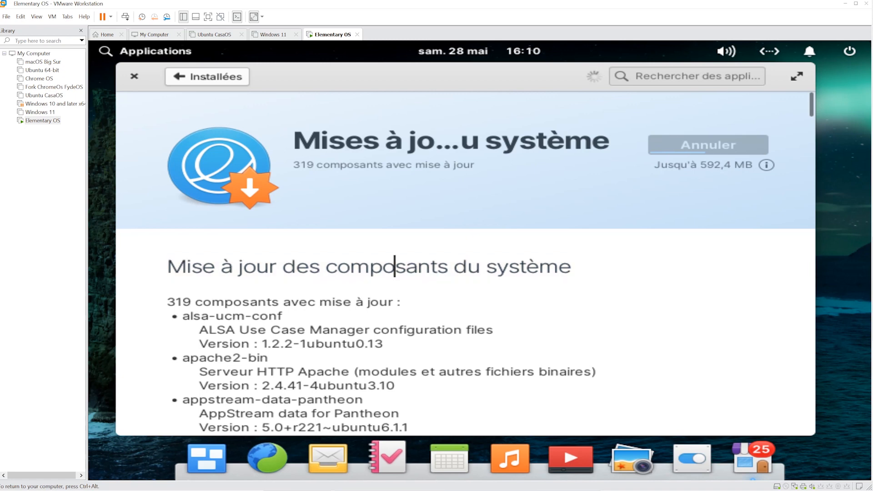
left_click(207, 76)
- Open the network settings and look through the VPN and proxy pages
left_click(806, 51)
left_click(769, 51)
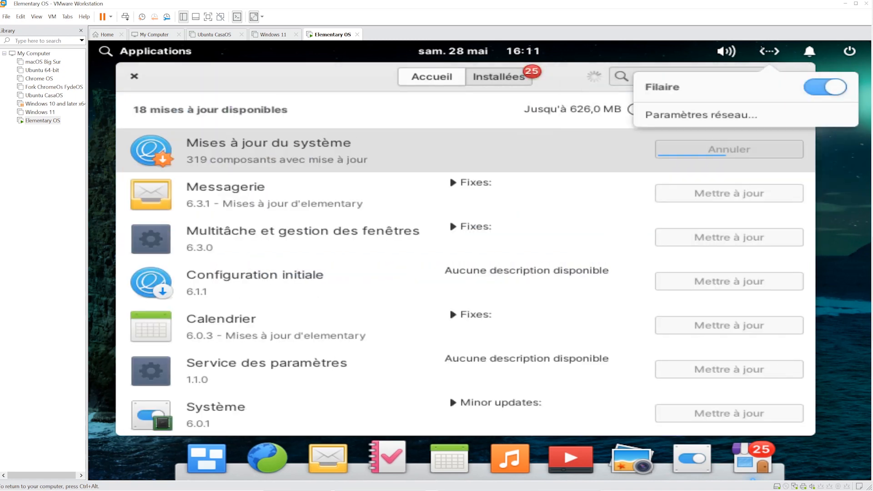
left_click(719, 135)
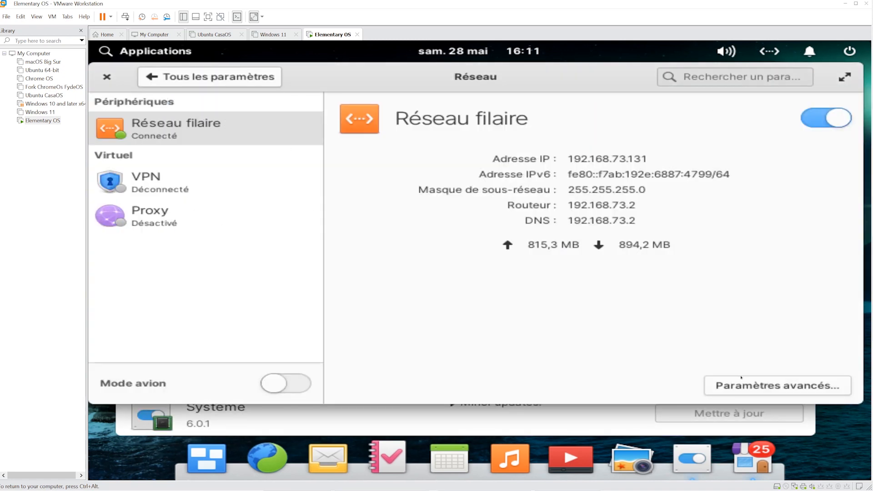
left_click(147, 183)
left_click(146, 215)
left_click(144, 130)
- Set the wired connection to device ens33 with a Stable cloned MAC, keeping Wake on LAN default
left_click(768, 385)
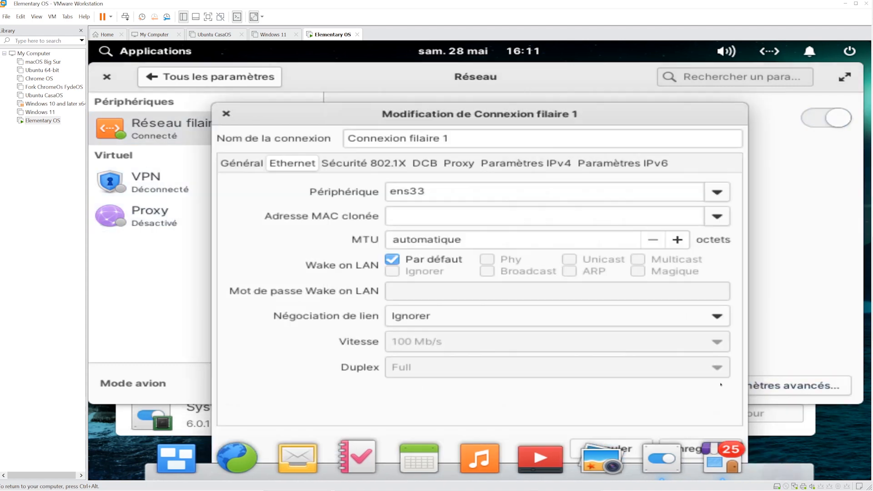
left_click(717, 192)
left_click(468, 238)
left_click(717, 216)
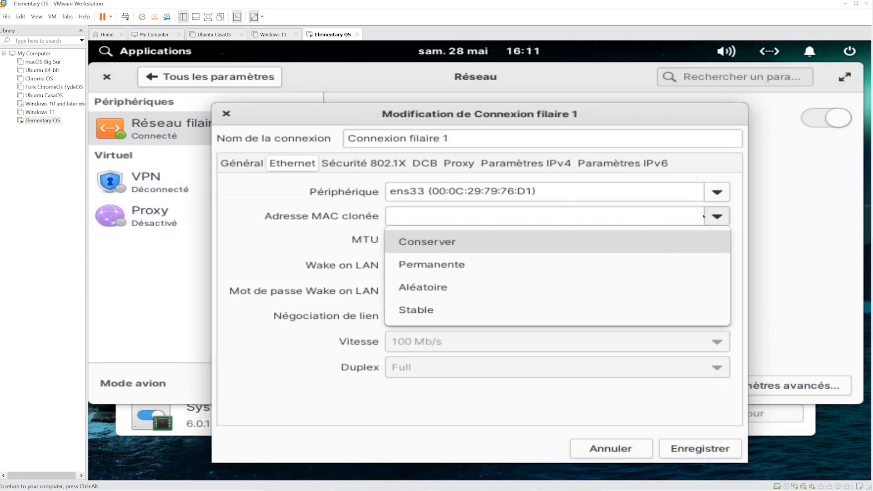
left_click(469, 300)
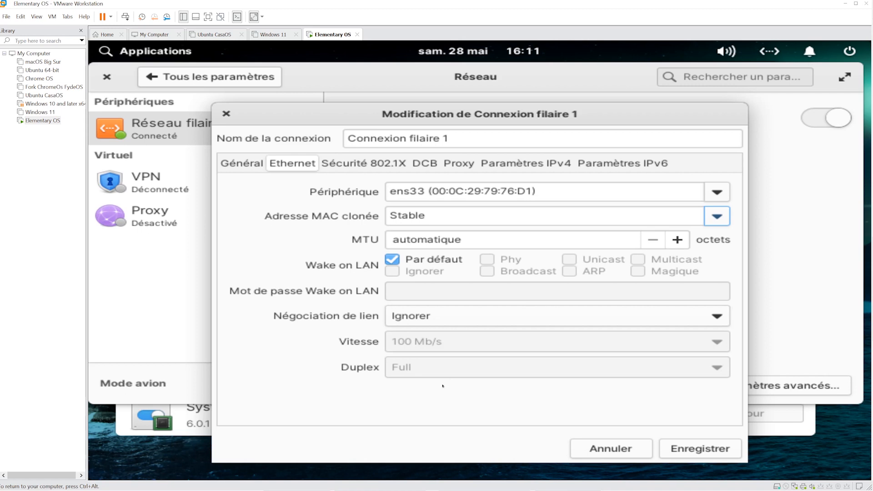
left_click(487, 259)
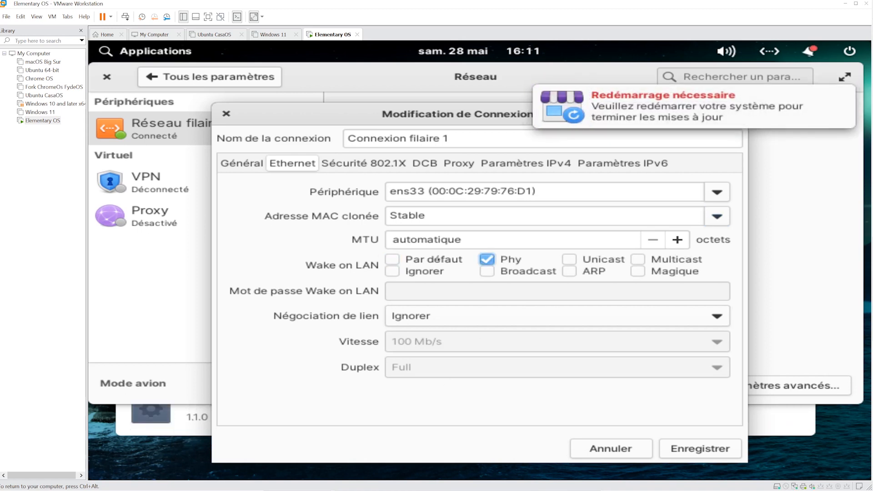
left_click(392, 259)
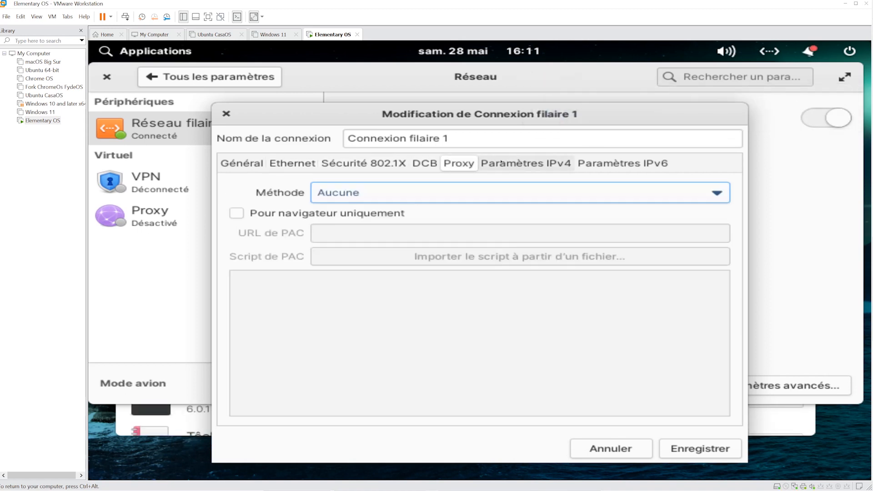
left_click(611, 449)
left_click(210, 76)
- Close settings and restart the guest to finish installing updates
left_click(106, 77)
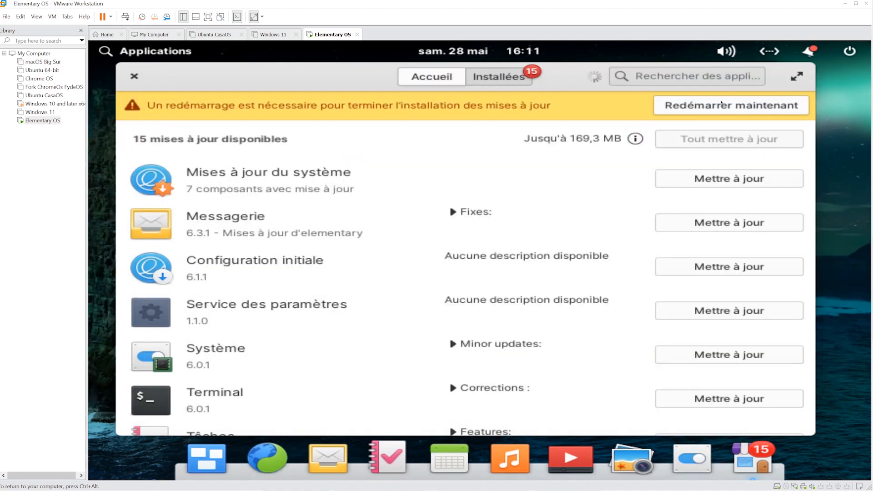
left_click(732, 105)
left_click(465, 284)
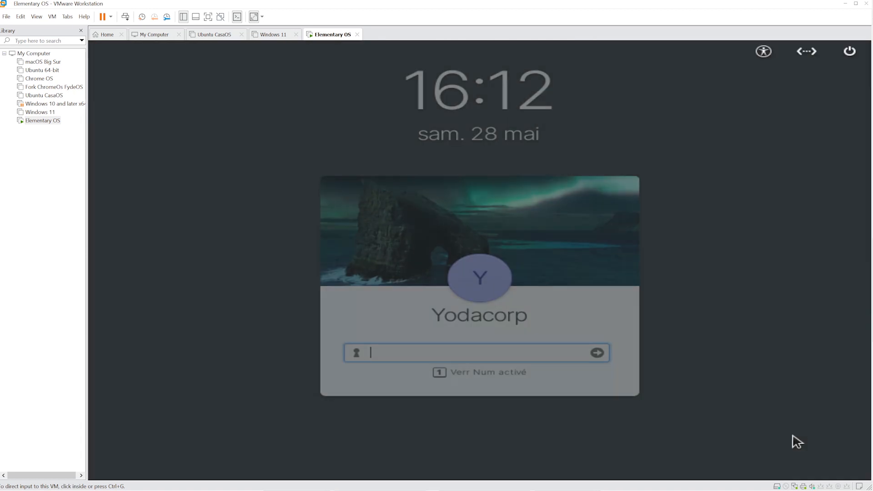
- Log back in at the login screen with the account password
left_click(793, 435)
type("••••••")
key("Return")
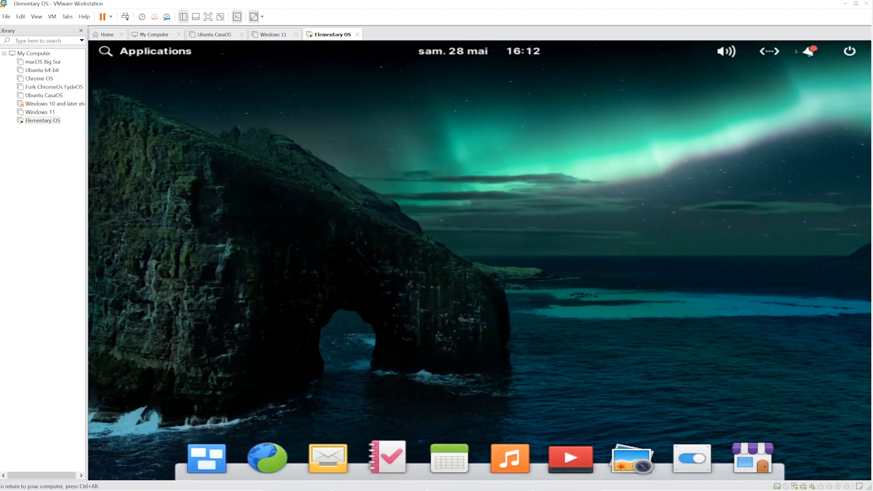
left_click(810, 51)
- Clear the restart-required notification and glance at the multitasking view
left_click(766, 151)
left_click(206, 459)
left_click(477, 255)
left_click(809, 51)
- In AppCenter's Installées, update Service des paramètres, then start Tout mettre à jour
left_click(738, 456)
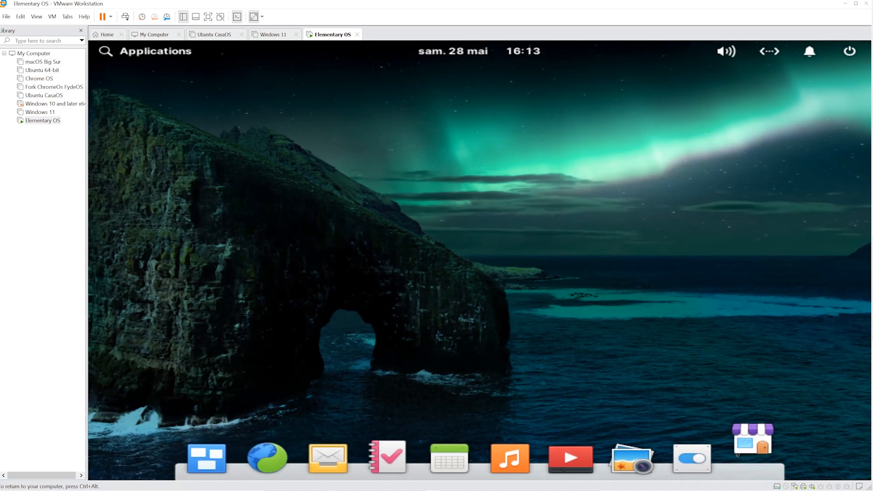
left_click(498, 77)
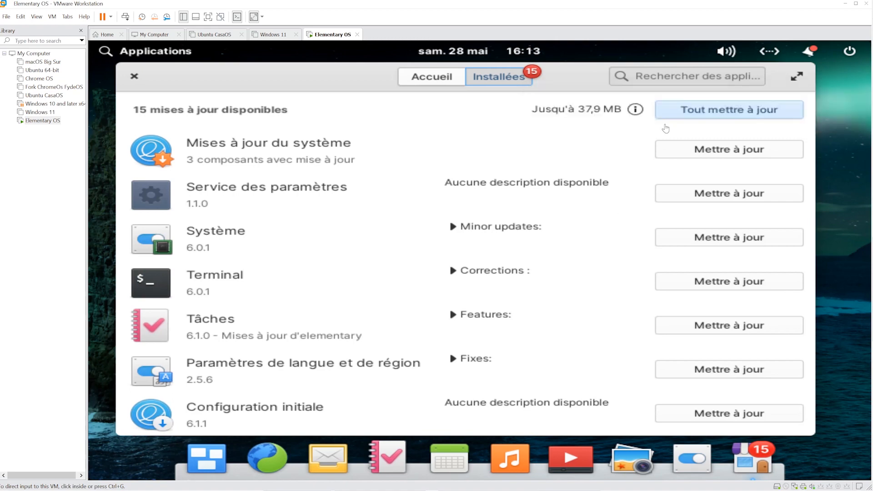
left_click(708, 195)
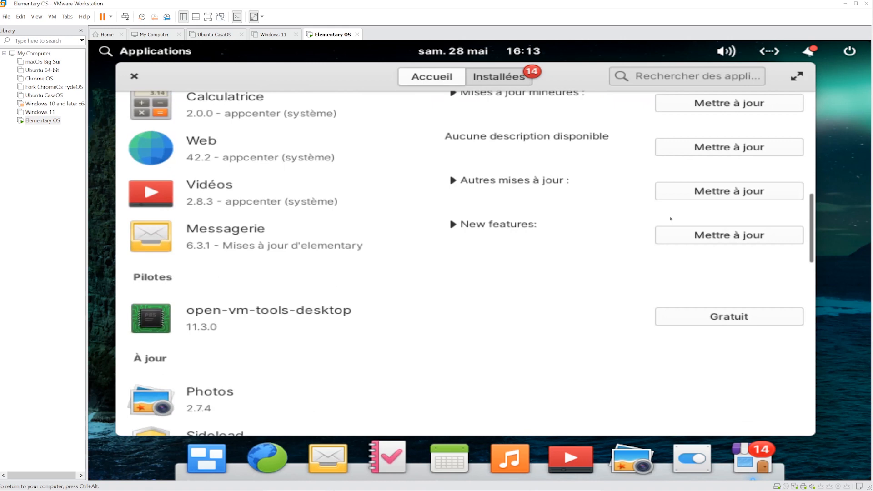
left_click(712, 110)
key("ctrl+alt")
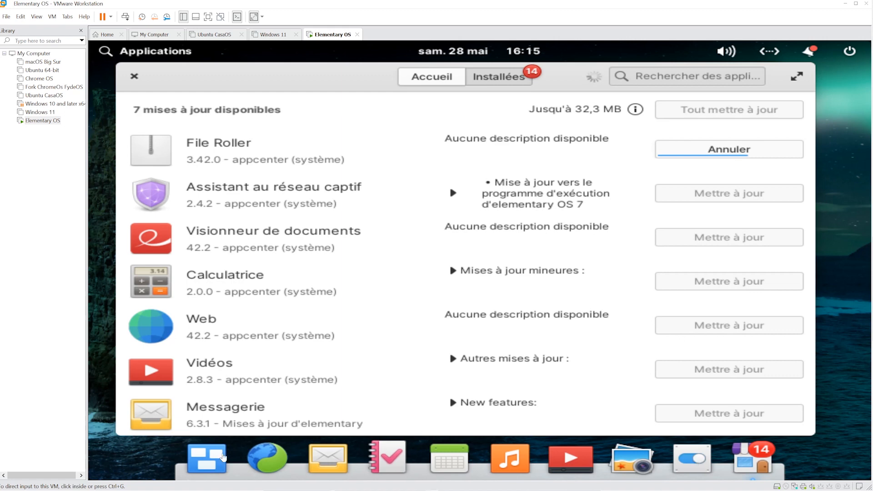
key("super")
- Run htop in a new Terminal to check CPU and memory usage, then quit with q
left_click(460, 345)
type("htop")
key("Return")
left_click_drag(482, 108, 362, 112)
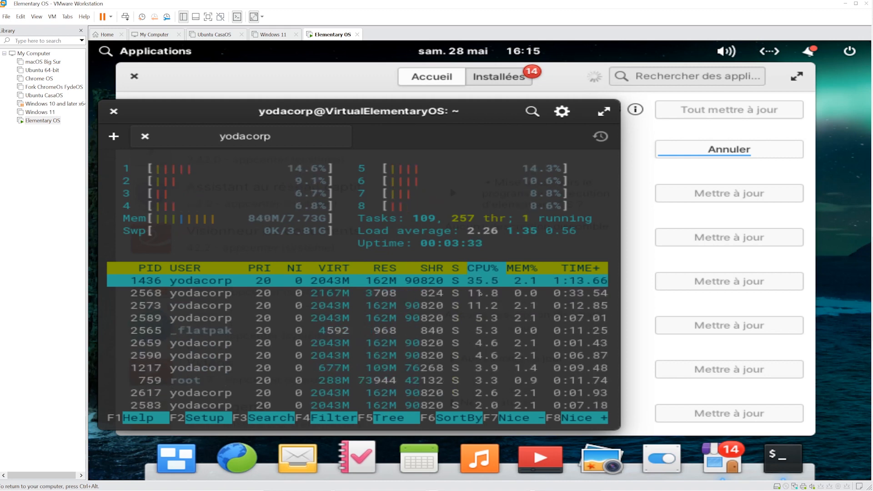
key("q")
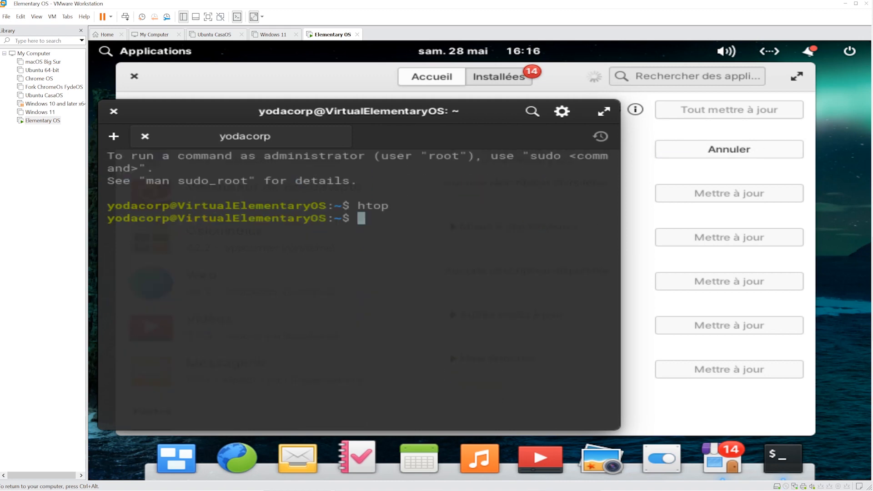
- Hide the terminal and review AppCenter's list, where open-vm-tools-desktop 11.3.0 is offered under Pilotes
left_click(782, 459)
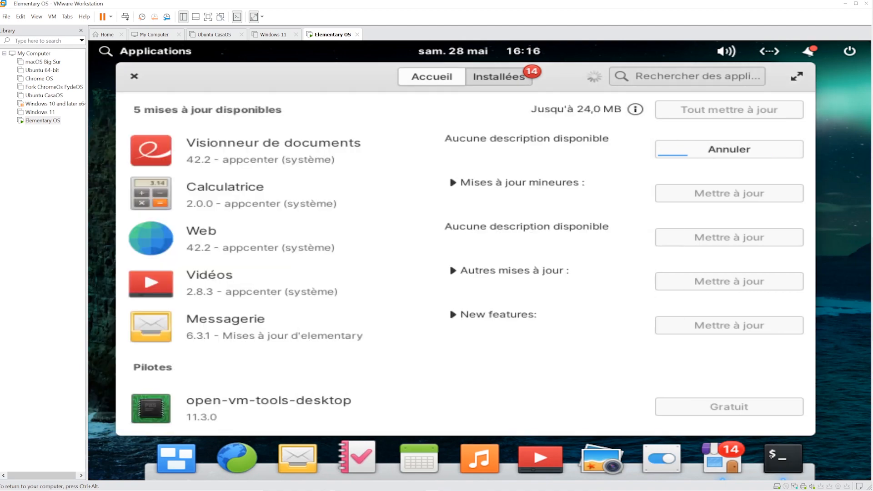
scroll(588, 293, "down", 3)
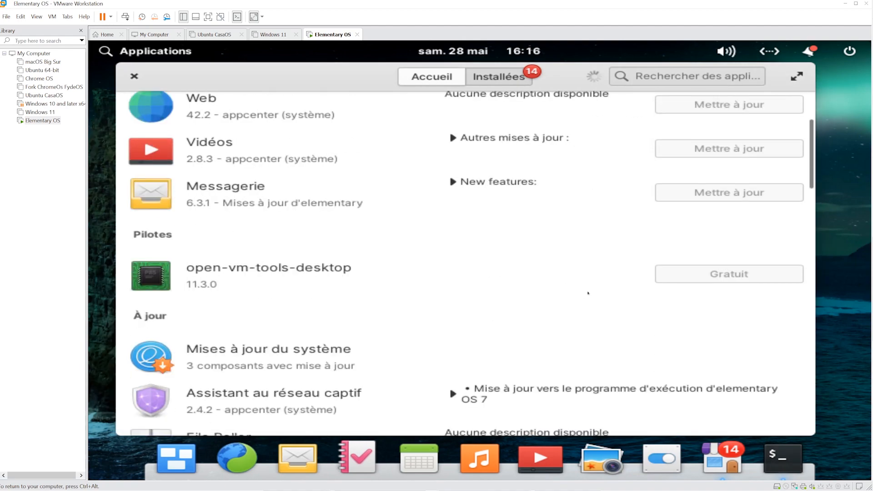
scroll(588, 293, "down", 2)
left_click(588, 294)
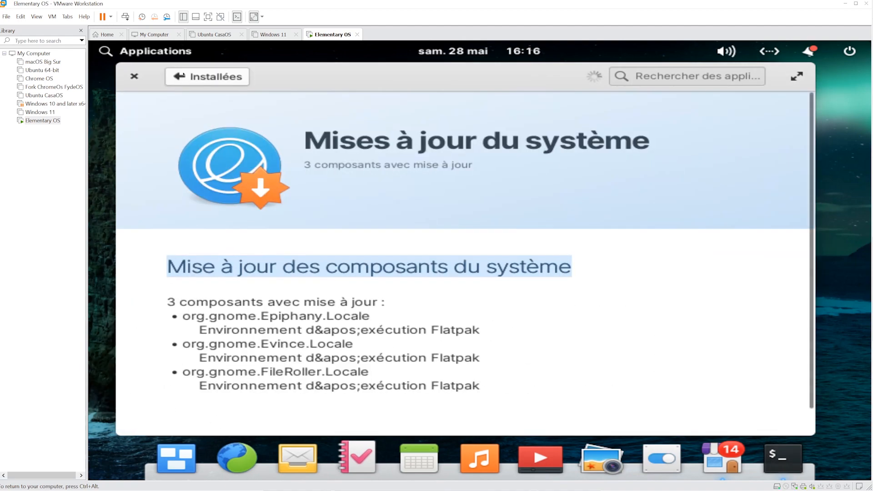
left_click(183, 75)
scroll(386, 224, "up", 3)
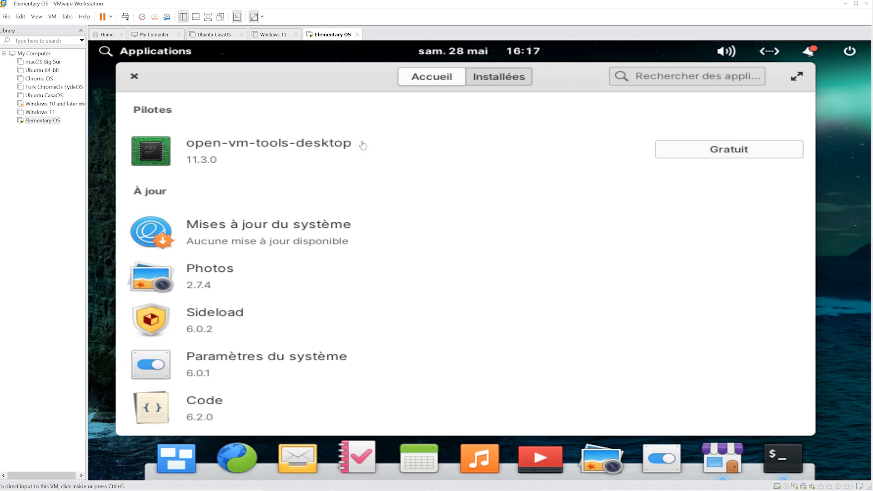
- Install open-vm-tools-desktop anyway, authorising with the account password, then close AppCenter
left_click(697, 148)
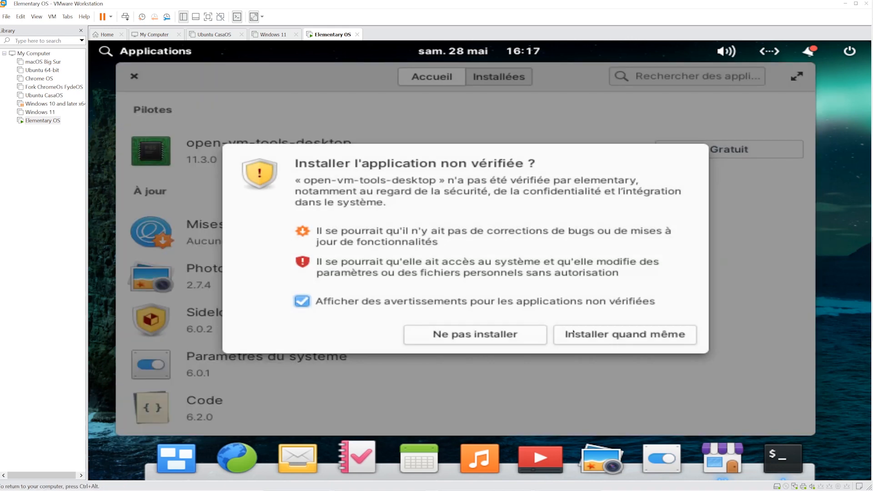
left_click(581, 334)
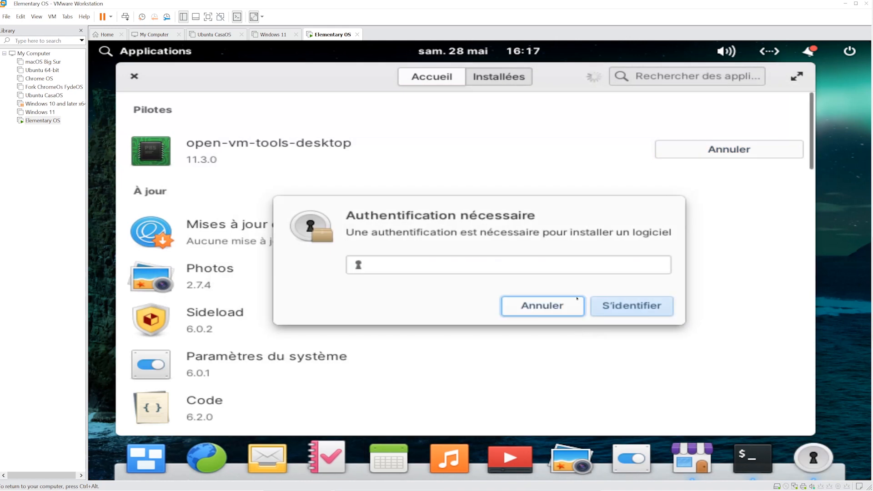
type("*****")
key("Return")
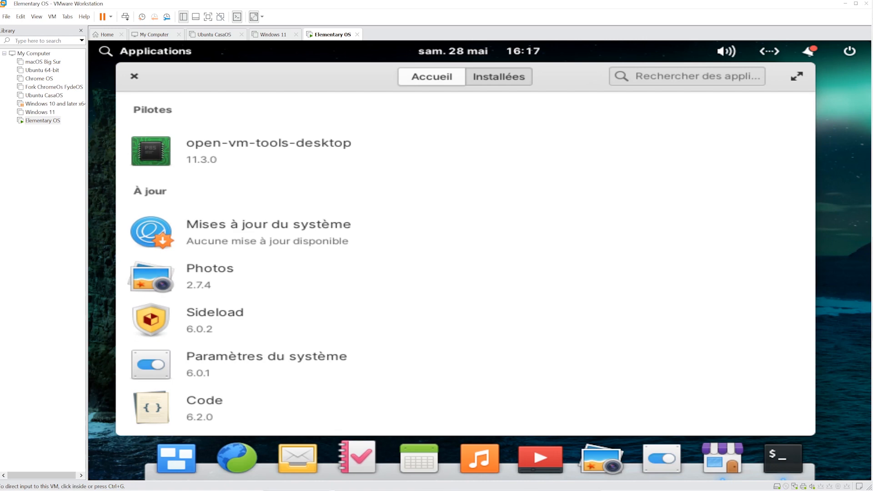
left_click(134, 76)
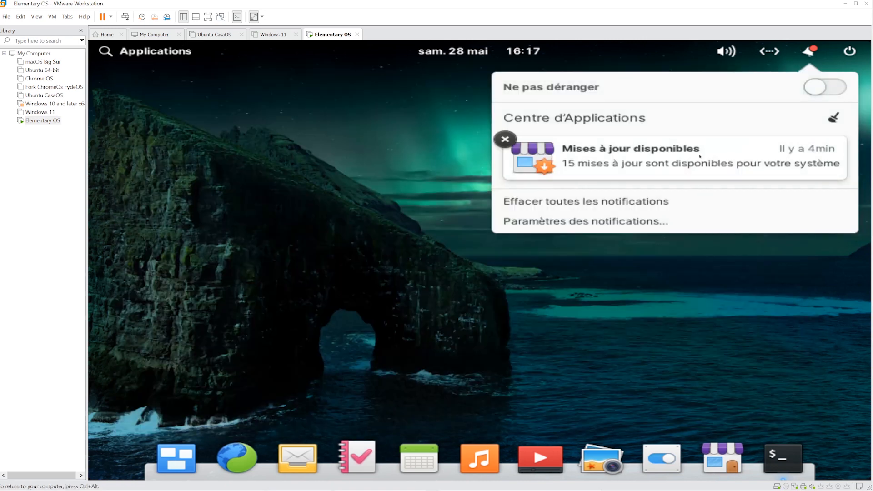
- Open the display settings from the desktop menu, then return to all settings
left_click(710, 254)
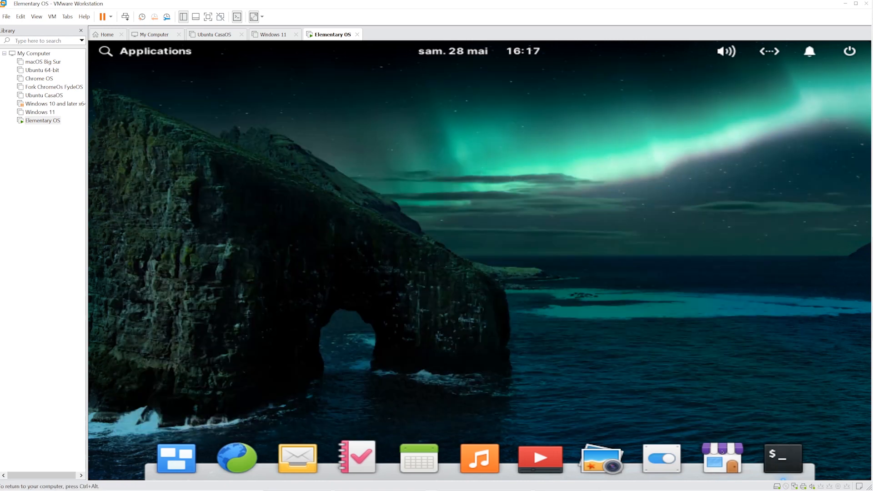
right_click(672, 223)
left_click(701, 255)
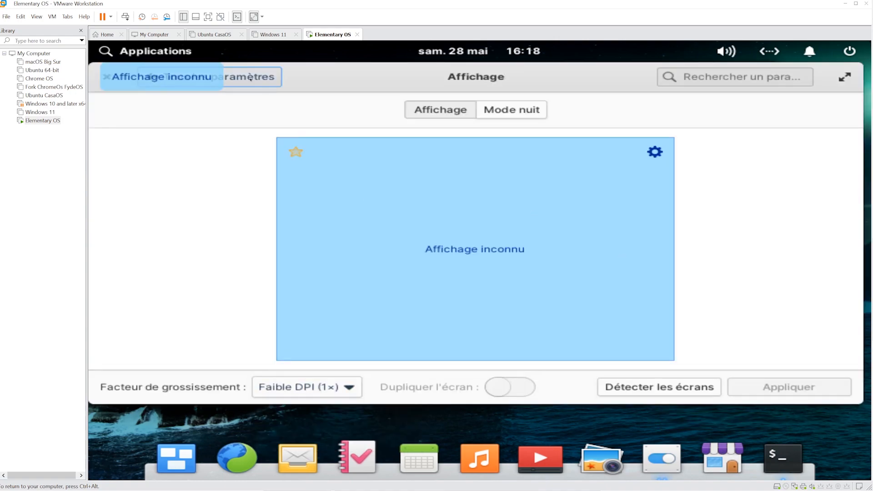
left_click(249, 78)
scroll(500, 255, "down", 3)
- On the Système page, confirm elementary OS 6.1 and check for updates
left_click(626, 369)
left_click(610, 119)
left_click(482, 119)
left_click(372, 119)
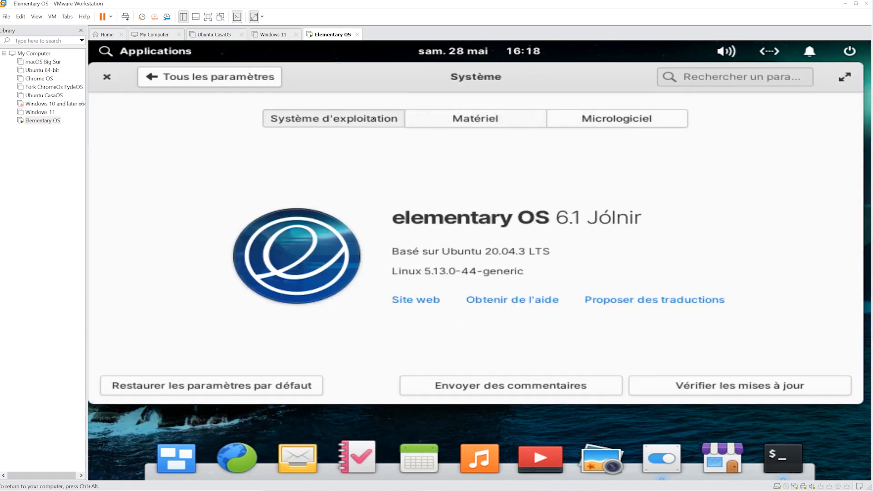
left_click(740, 386)
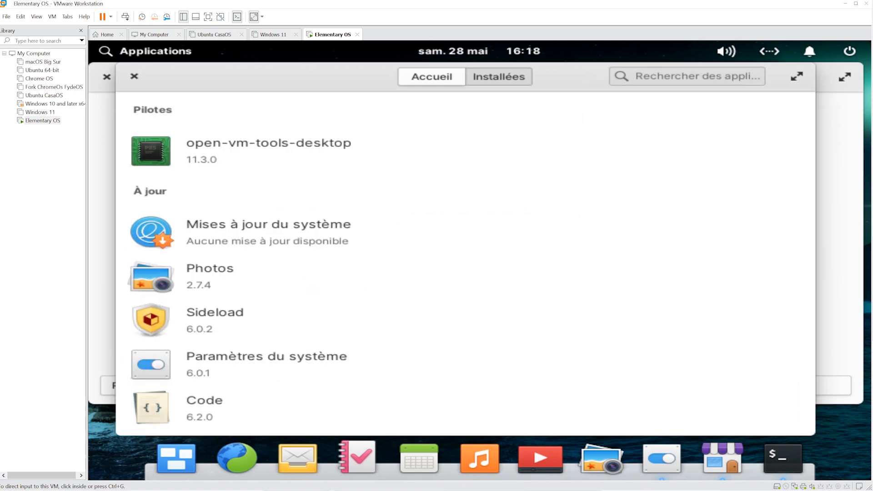
- Browse AppCenter's Bureautique category, then return to the home page
left_click(432, 77)
scroll(522, 277, "down", 5)
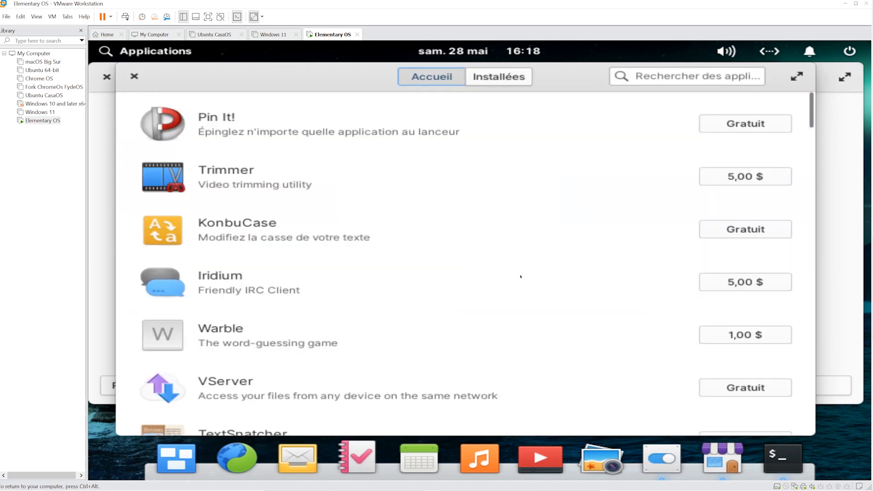
scroll(521, 273, "down", 10)
left_click(522, 273)
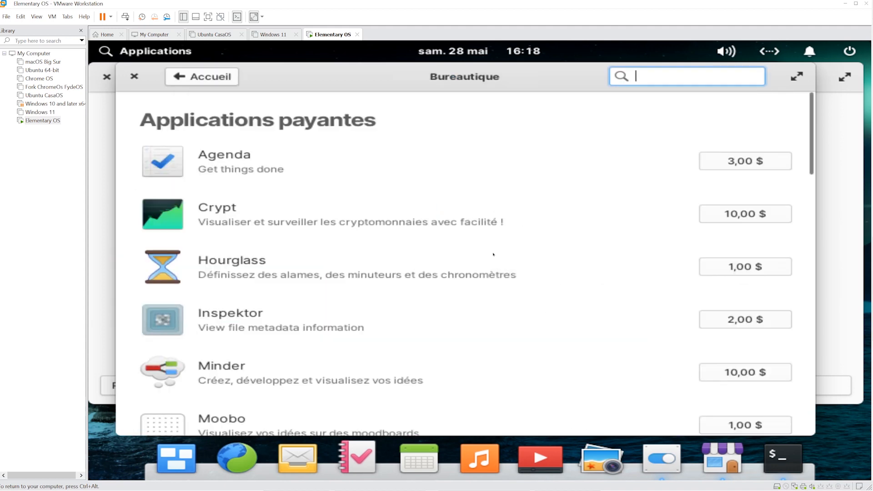
scroll(535, 252, "down", 5)
scroll(536, 251, "down", 10)
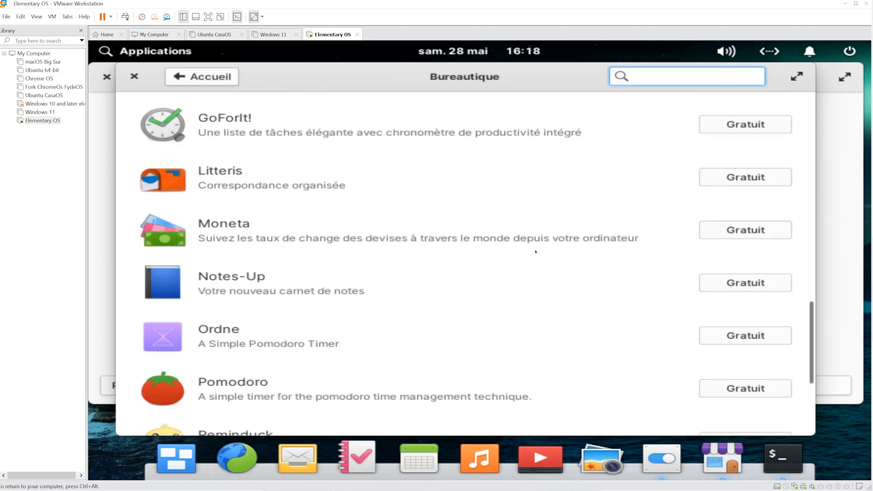
scroll(545, 254, "down", 5)
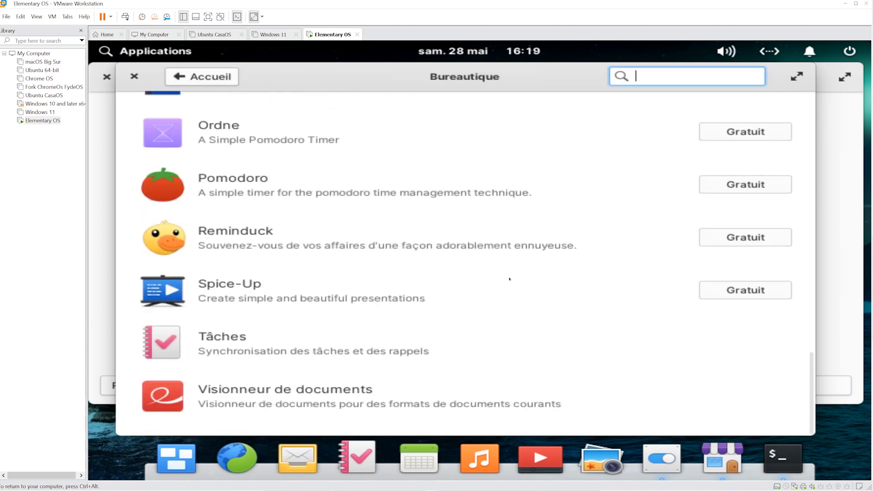
scroll(526, 268, "up", 15)
left_click(203, 77)
- Install the free Norka editor from the Écriture et langue category
scroll(412, 236, "down", 10)
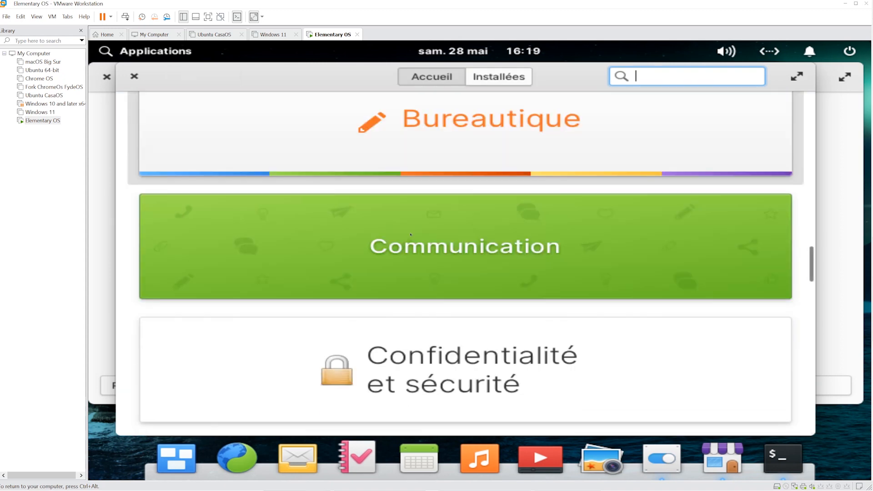
left_click(432, 198)
scroll(448, 333, "down", 3)
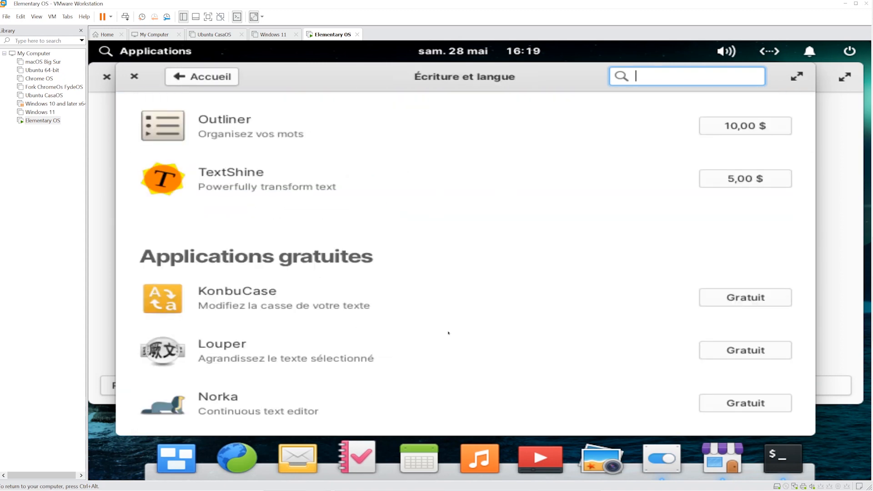
scroll(448, 333, "down", 1)
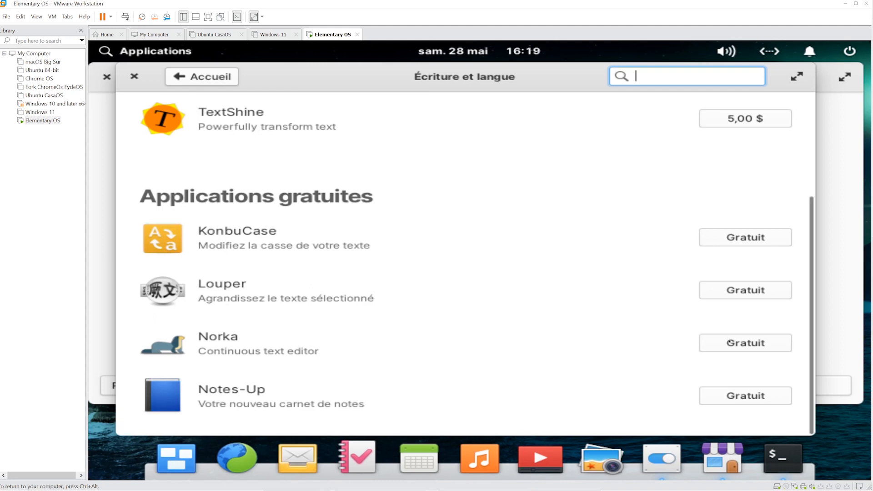
left_click(745, 343)
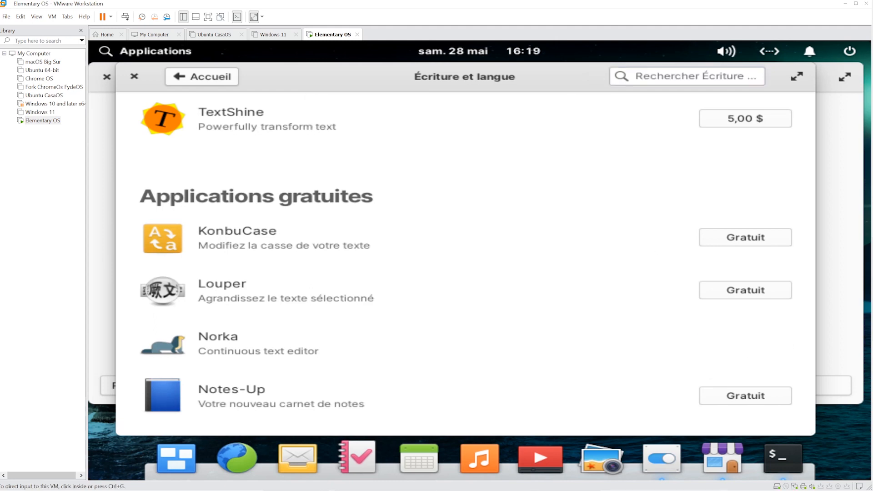
- Launch Norka from its app page and create a new empty document
left_click(568, 224)
left_click(222, 337)
scroll(497, 269, "down", 3)
scroll(497, 269, "up", 3)
left_click(773, 136)
left_click(484, 294)
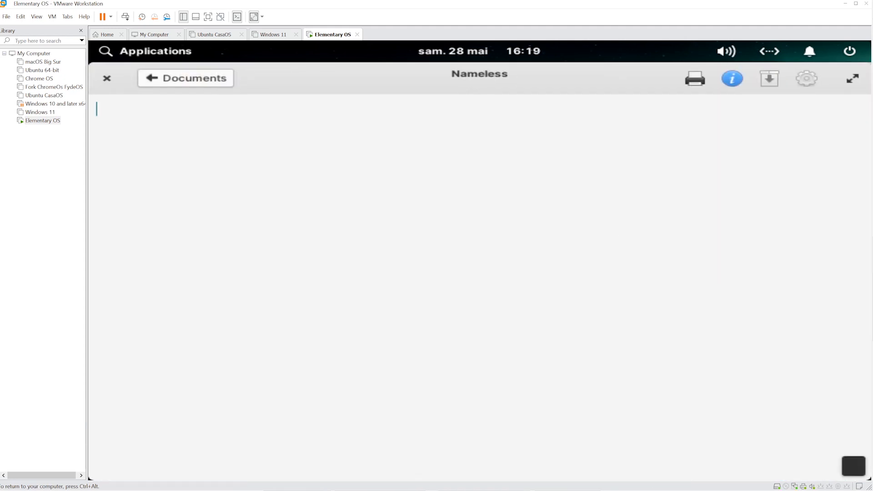
- Write 'test' in the Norka document, then launch the guest's web browser from the dock
type("test")
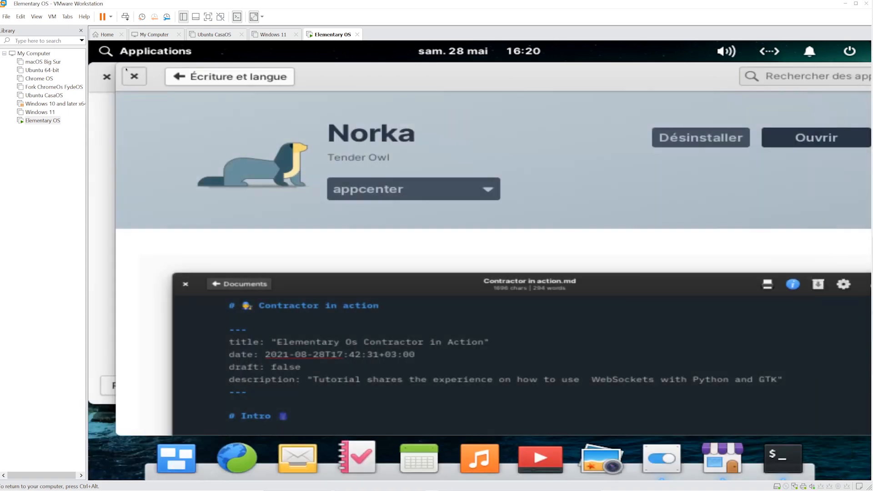
left_click(237, 459)
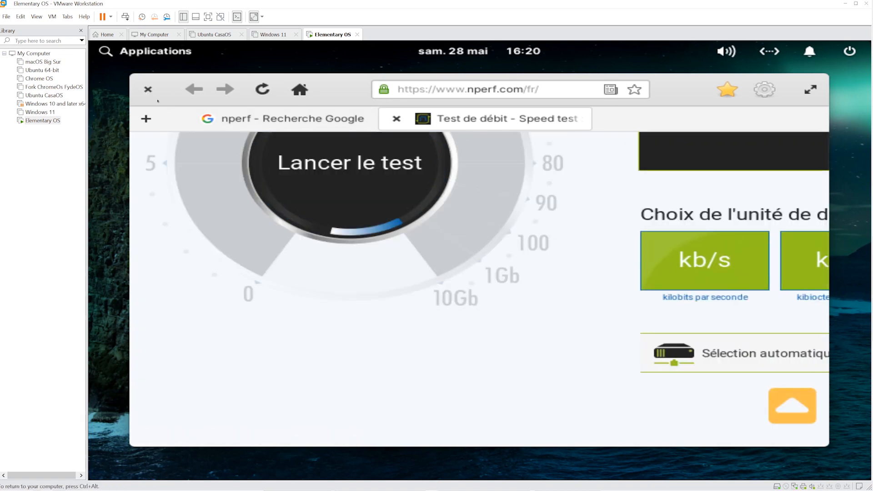
- Search Google for 'Yodacorp' in a new browser tab
left_click(146, 119)
left_click(489, 274)
left_click(488, 244)
type("Yop")
key("BackSpace")
key("BackSpace")
type("odacorp")
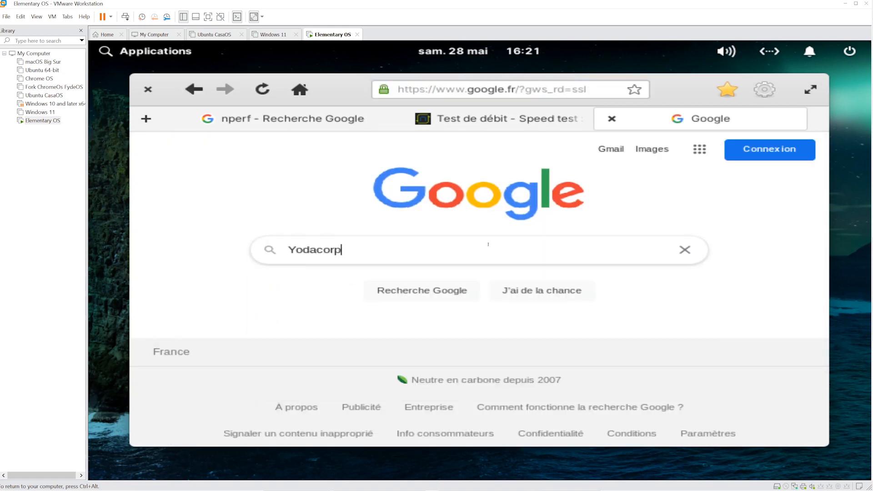
key("Return")
- Open the YodaCorp YouTube channel from the results and accept cookies with TOUT ACCEPTER
scroll(232, 260, "down", 5)
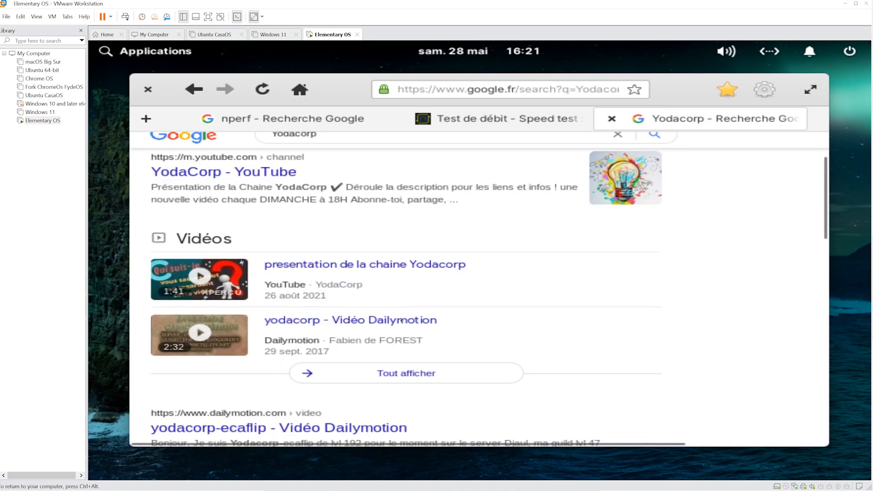
scroll(398, 314, "down", 3)
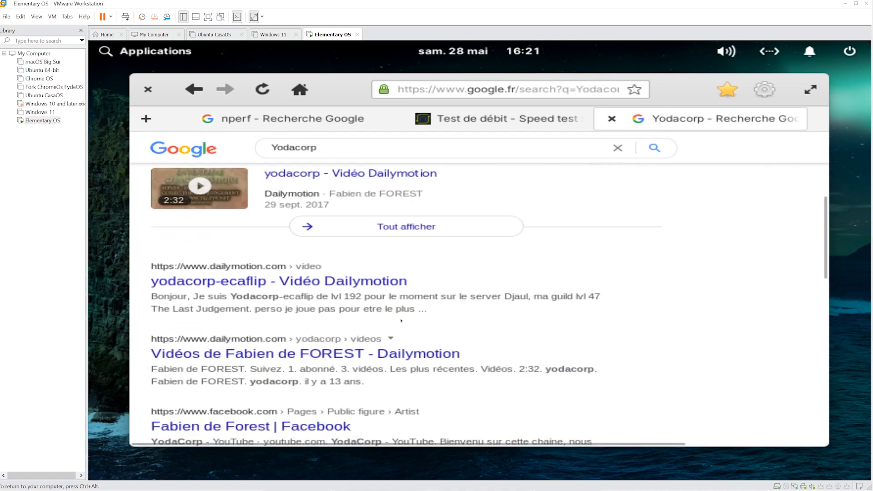
scroll(398, 314, "up", 1)
scroll(400, 318, "down", 2)
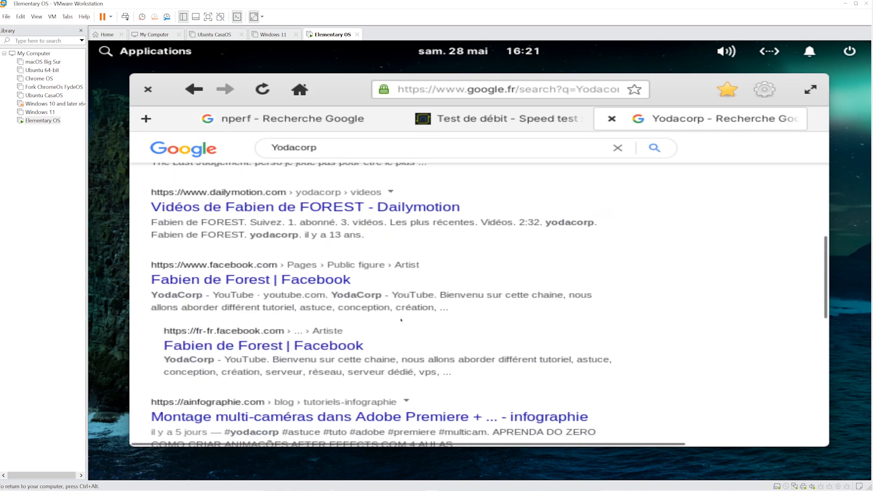
scroll(401, 320, "up", 10)
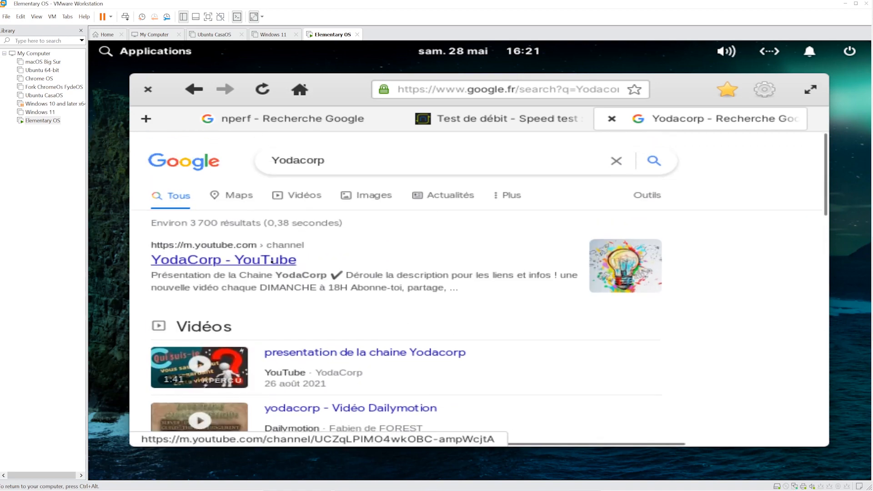
left_click(286, 259)
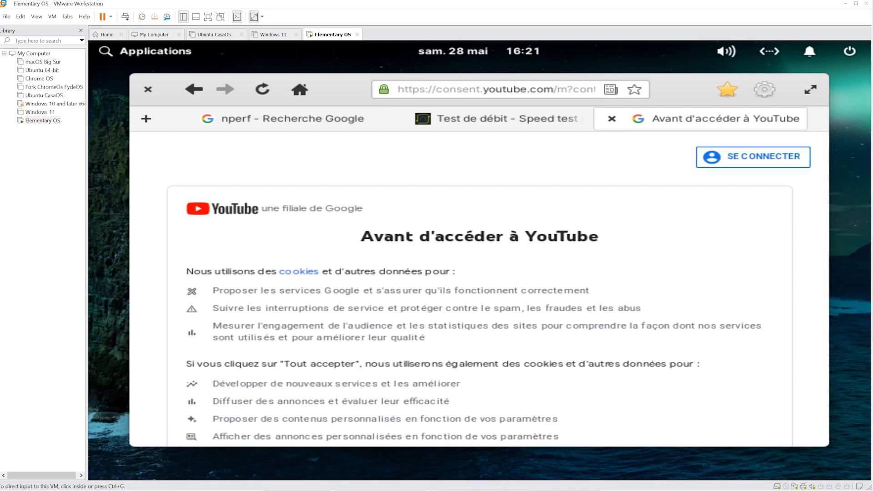
scroll(723, 235, "down", 5)
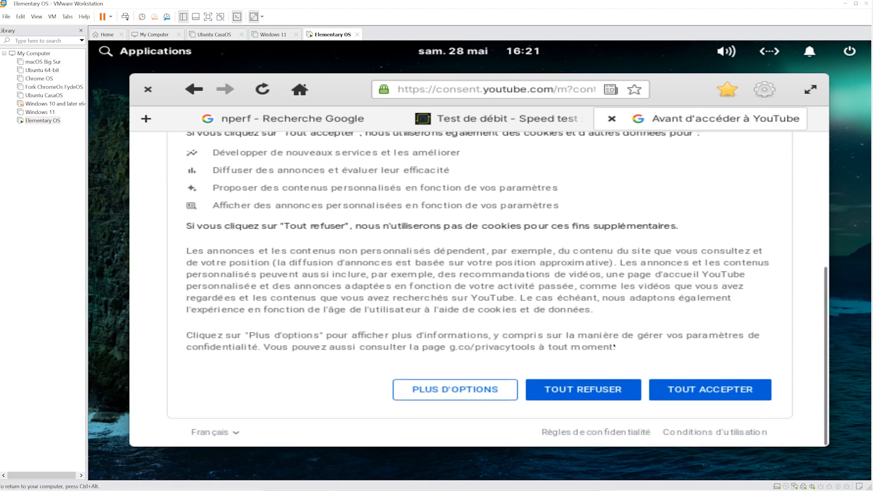
left_click(687, 392)
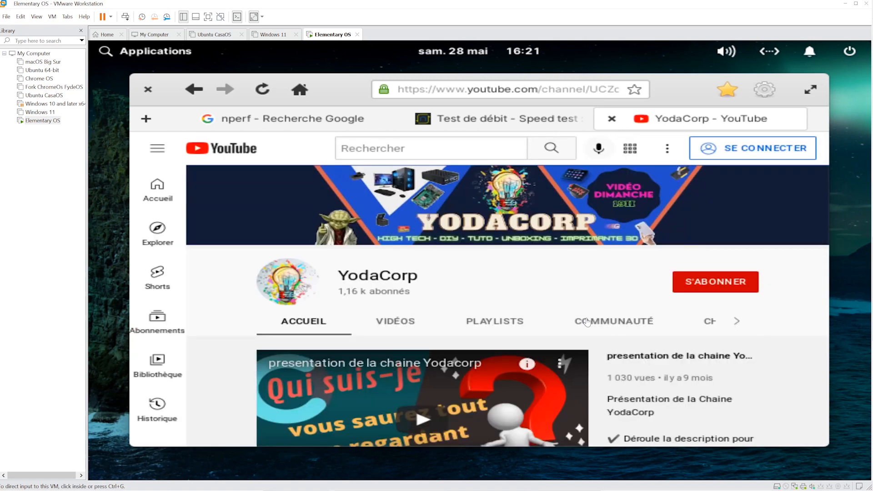
- Browse the channel's VIDÉOS list, then close the browser window
scroll(799, 302, "down", 5)
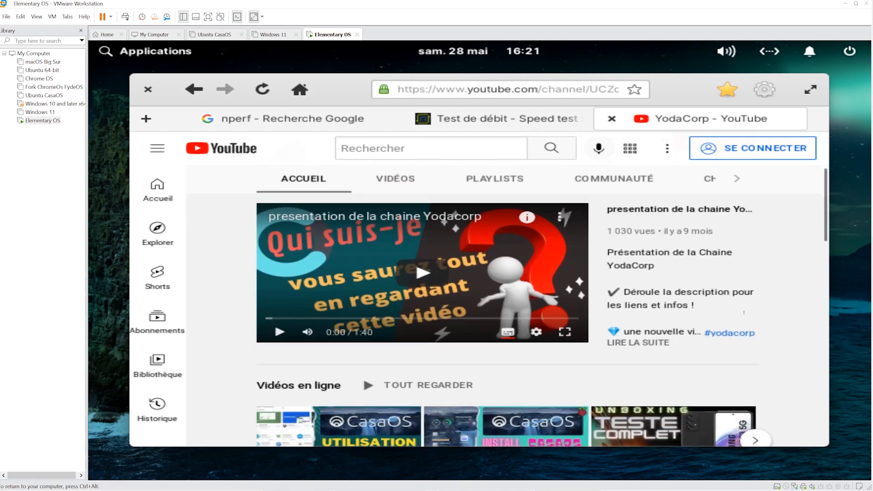
scroll(368, 184, "up", 5)
left_click(384, 317)
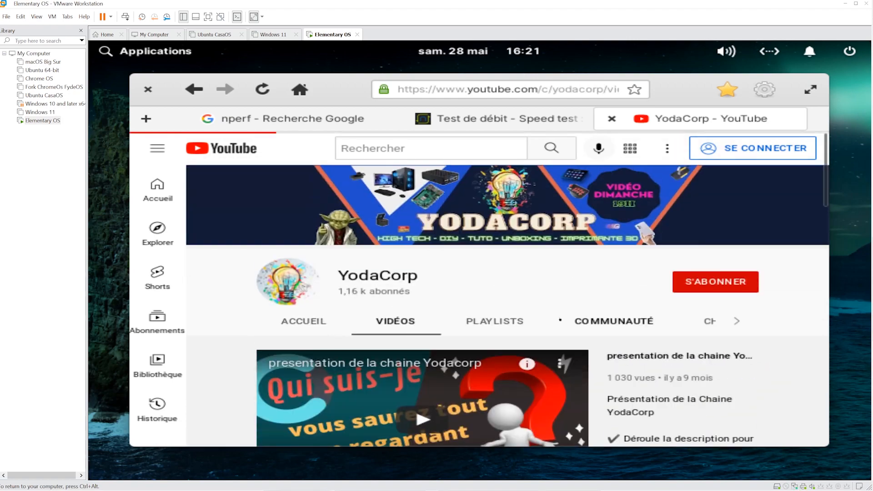
scroll(560, 319, "down", 5)
scroll(560, 318, "down", 10)
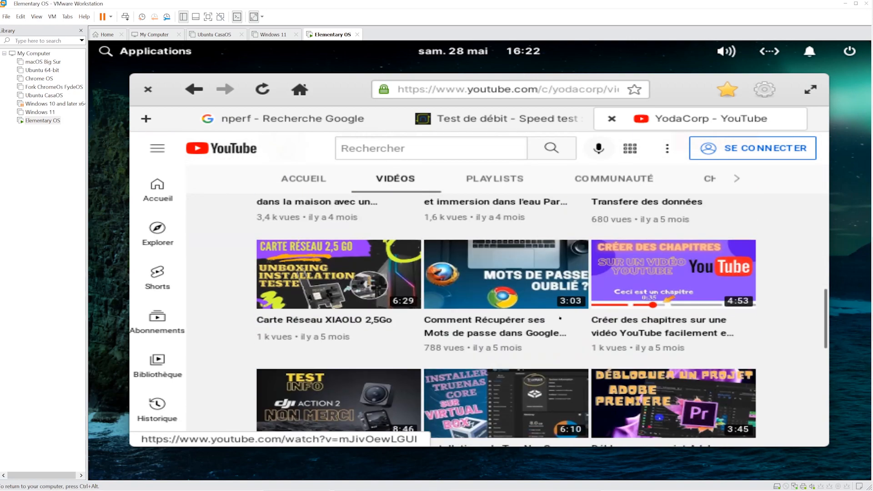
left_click(146, 89)
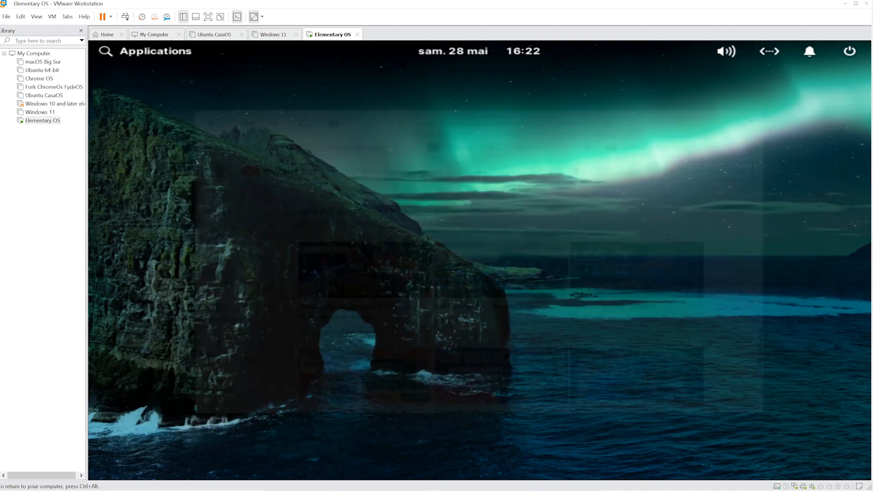